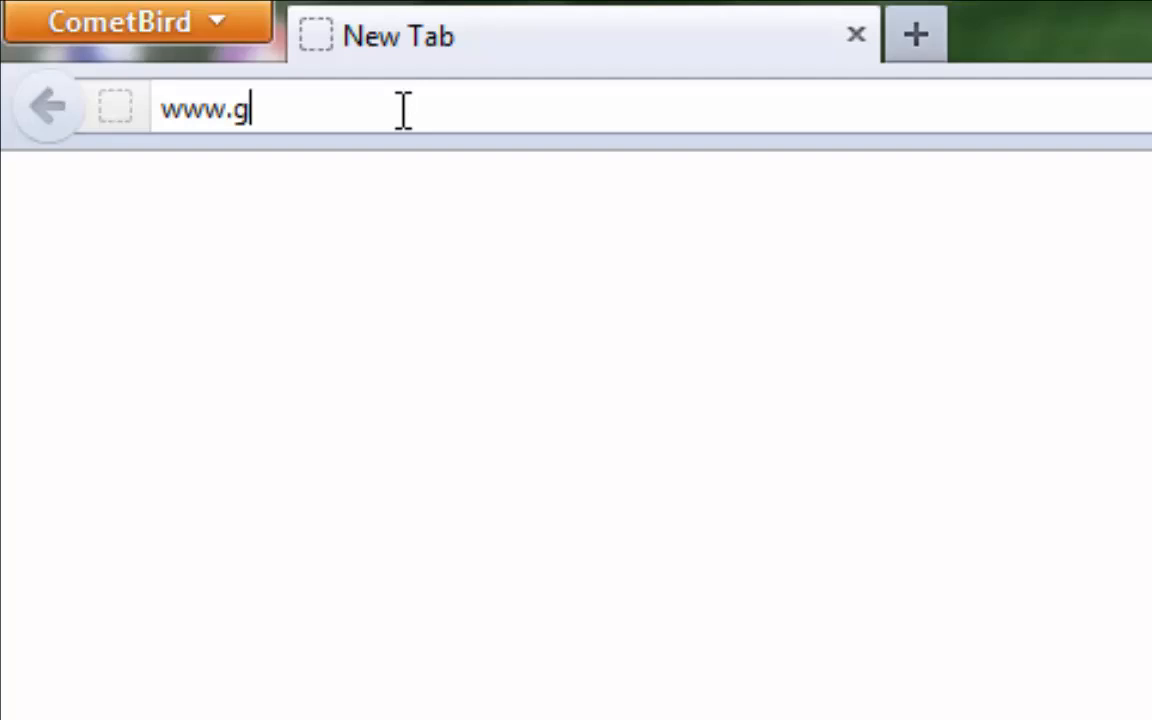
text(ooogle)
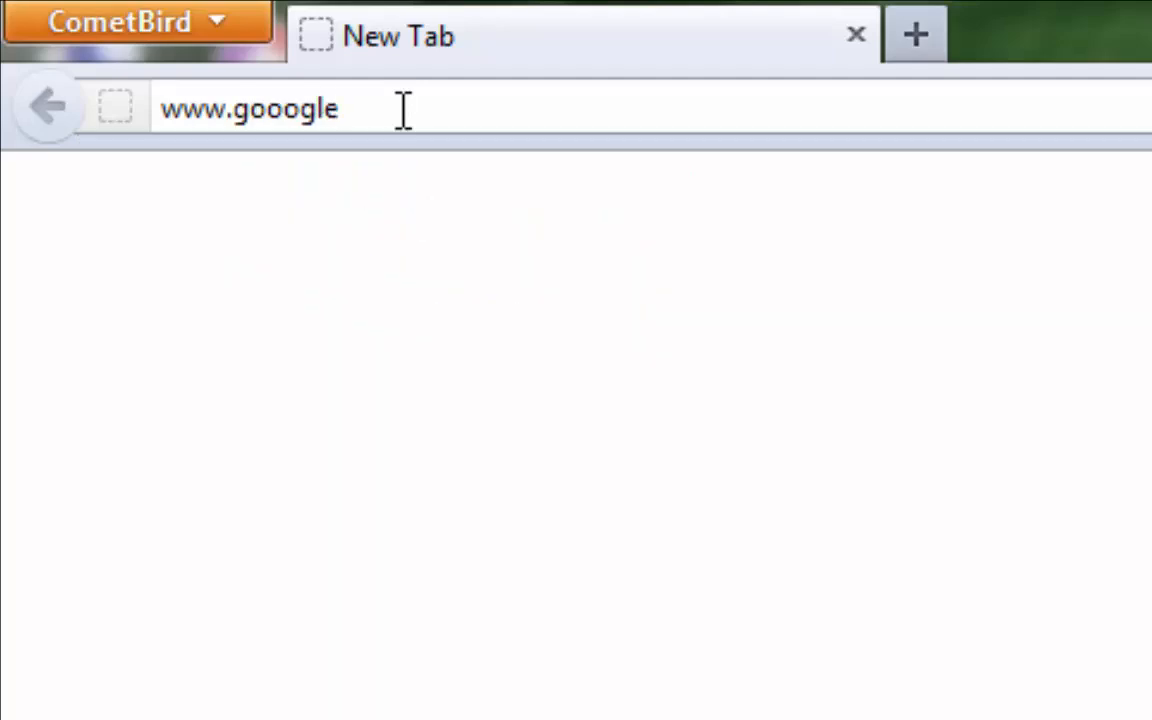
key(BackSpace)
key(BackSpace)
key(BackSpace)
key(BackSpace)
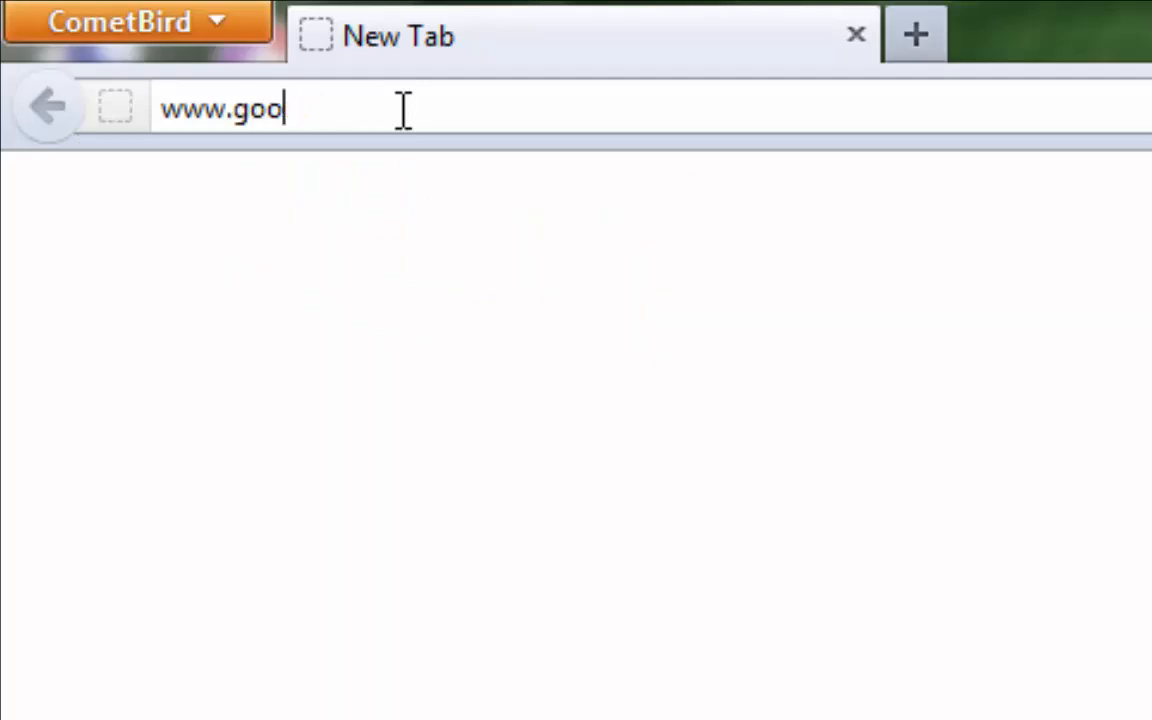
text(gle.com)
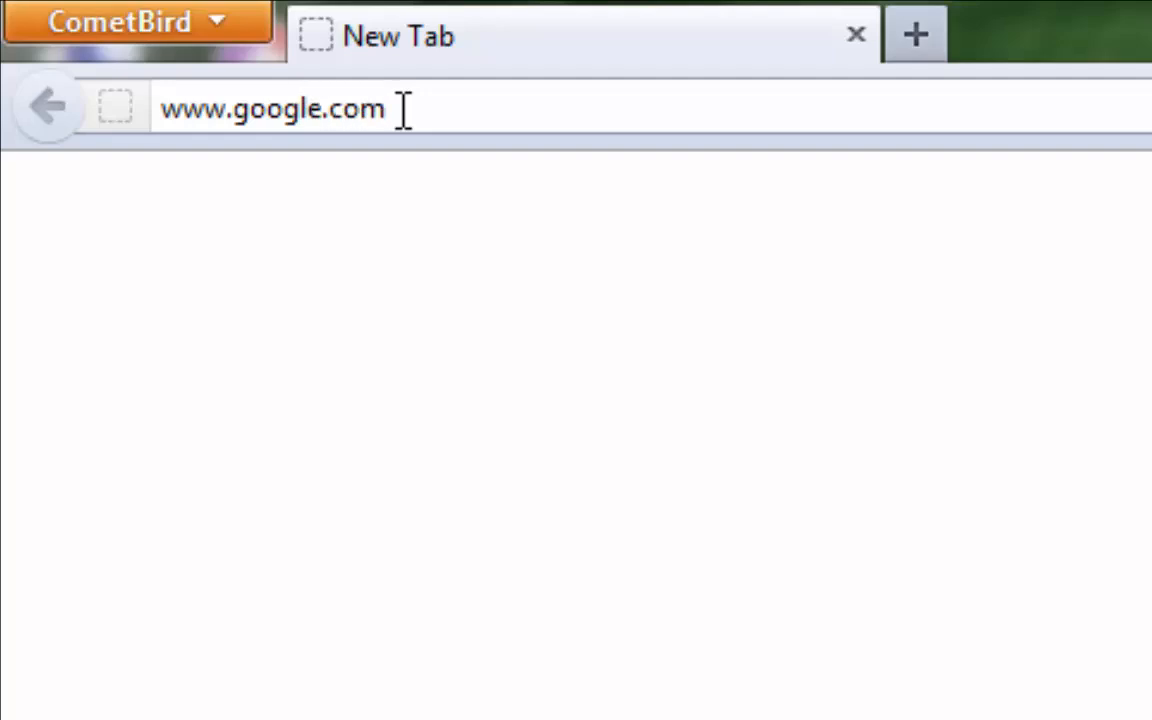
key(Return)
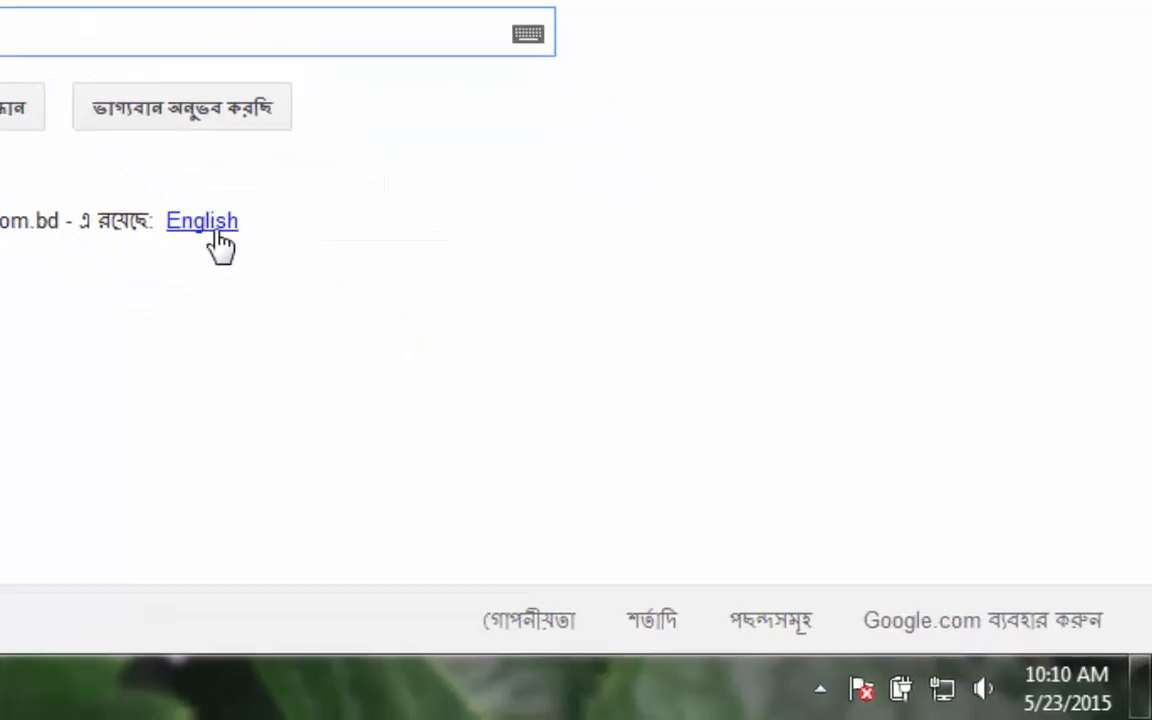
- Switch Google to English and expand the apps panel to reveal Blogger
click(206, 231)
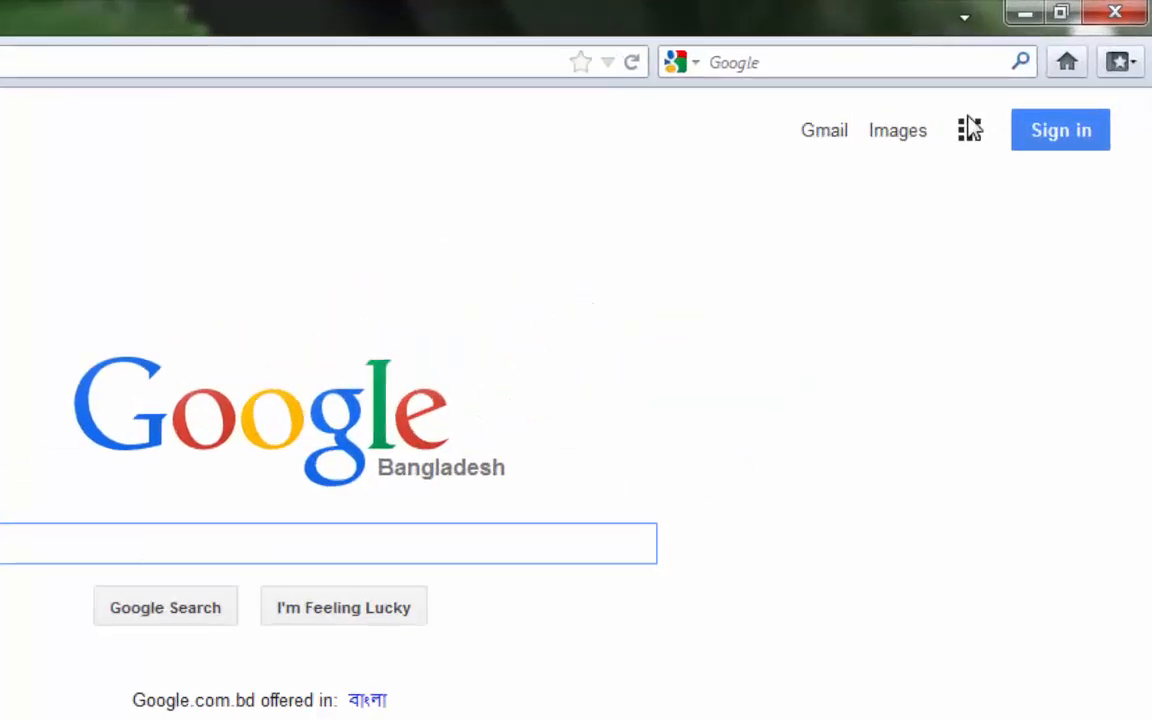
click(790, 262)
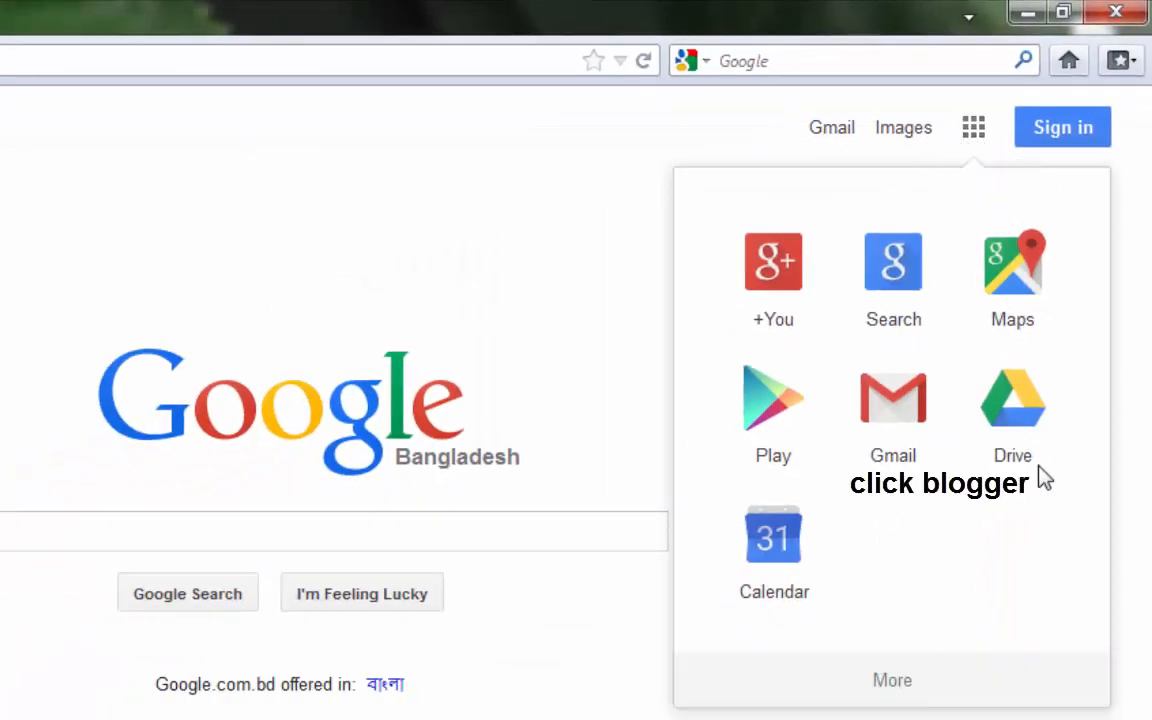
click(893, 688)
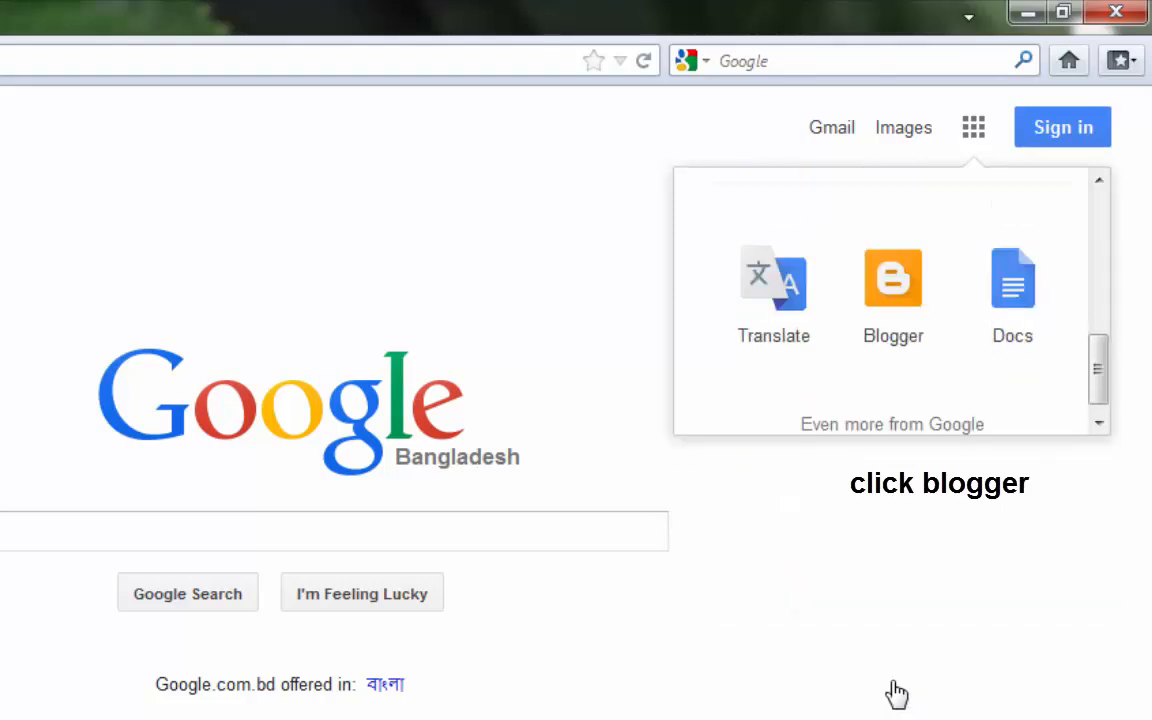
- Open Blogger from the apps panel and enter the account e-mail on the sign-in page
click(900, 292)
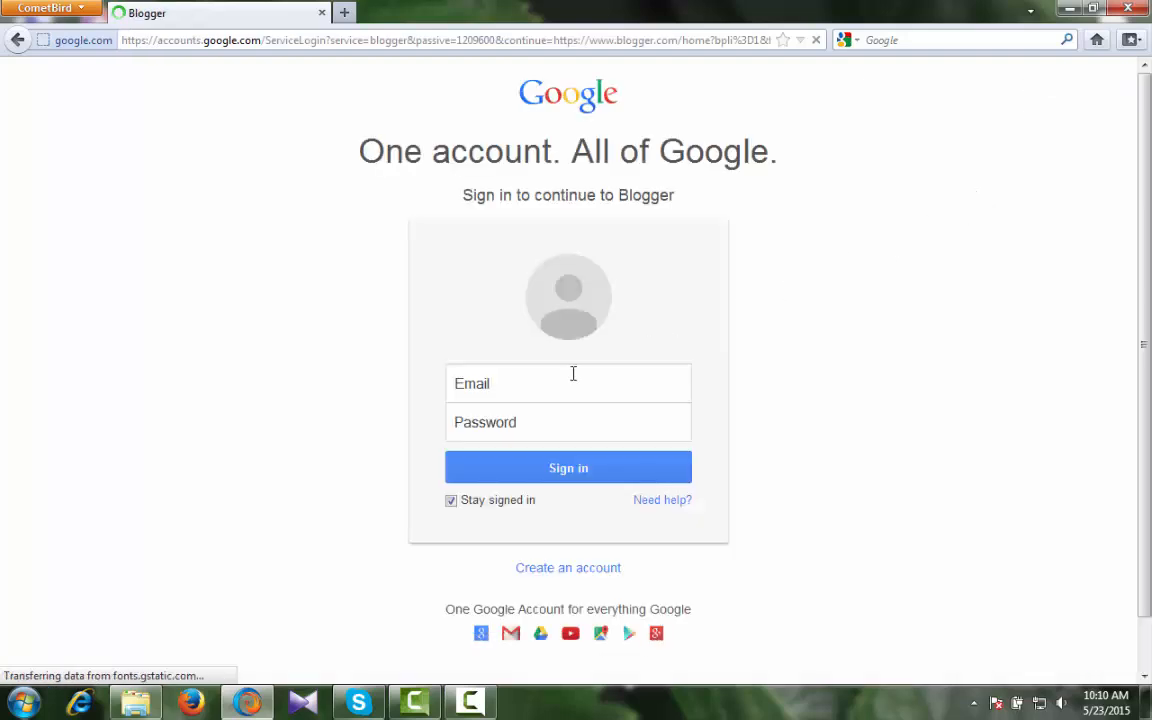
click(507, 400)
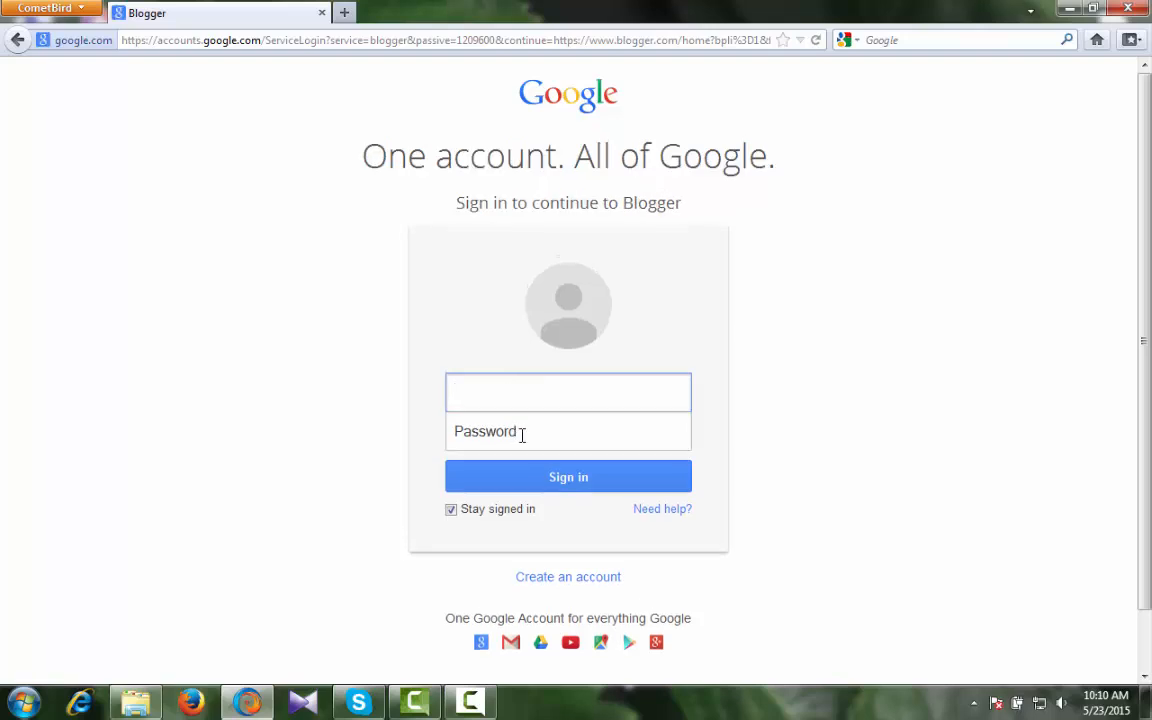
click(515, 433)
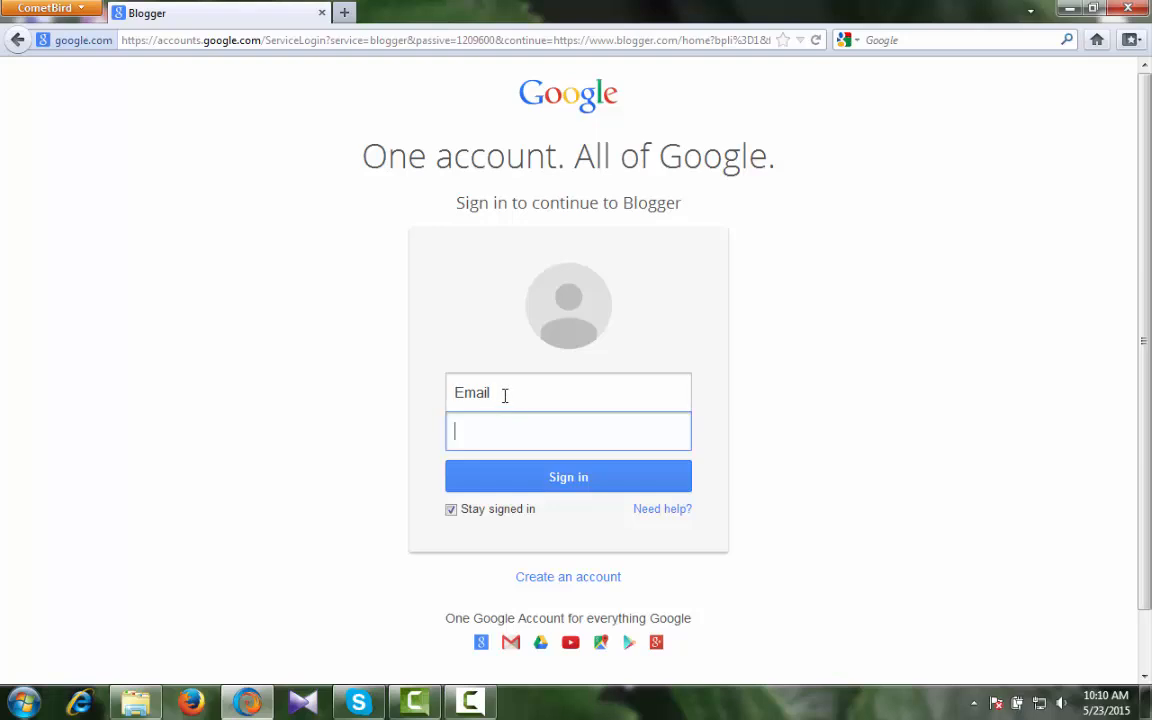
click(505, 394)
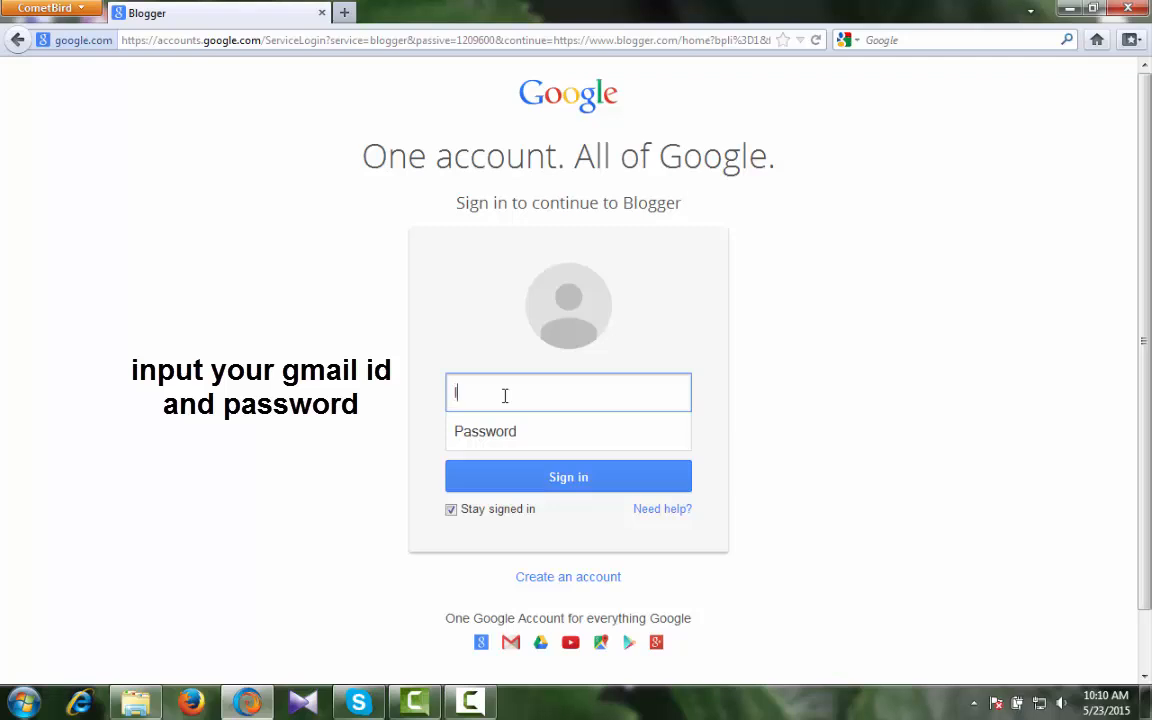
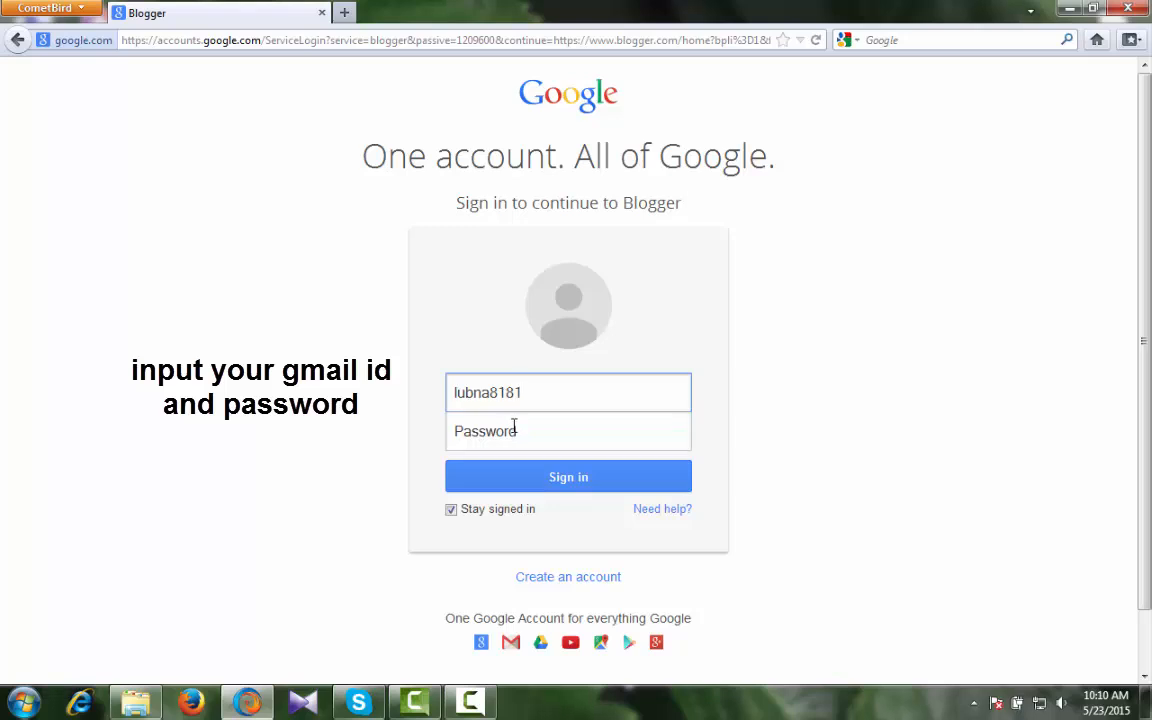
- Enter the account password and sign in, declining to save the password
click(514, 432)
text(***)
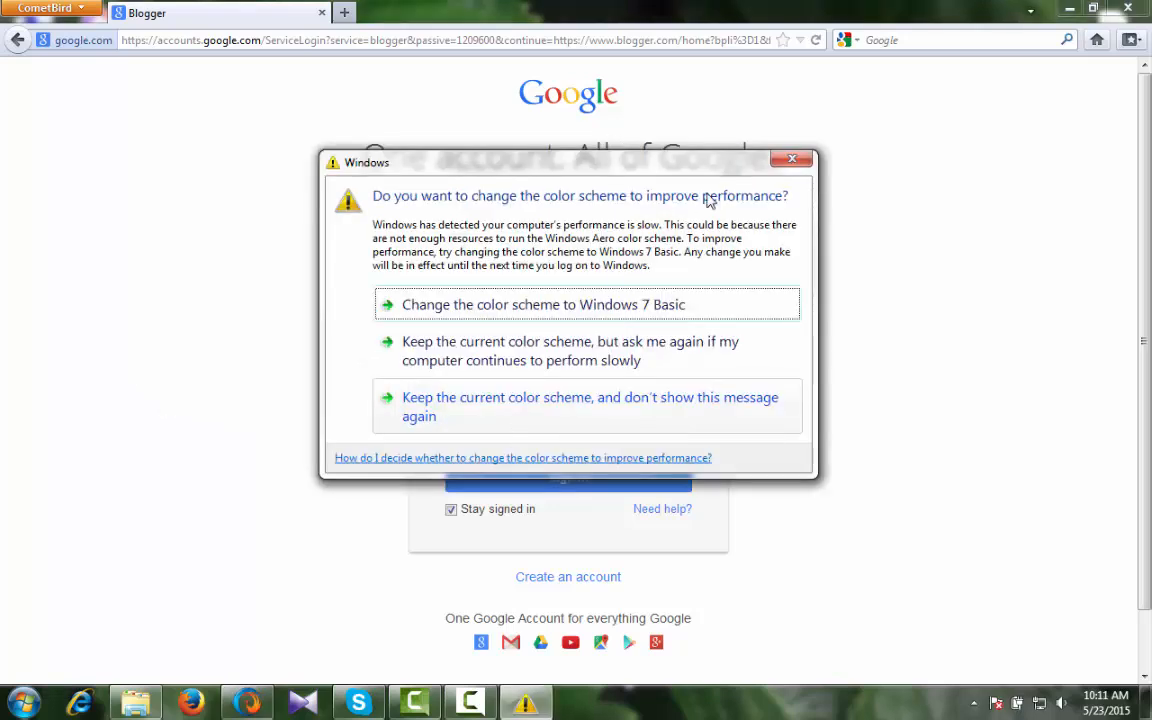
click(803, 160)
drag(501, 447, 382, 442)
text(*******)
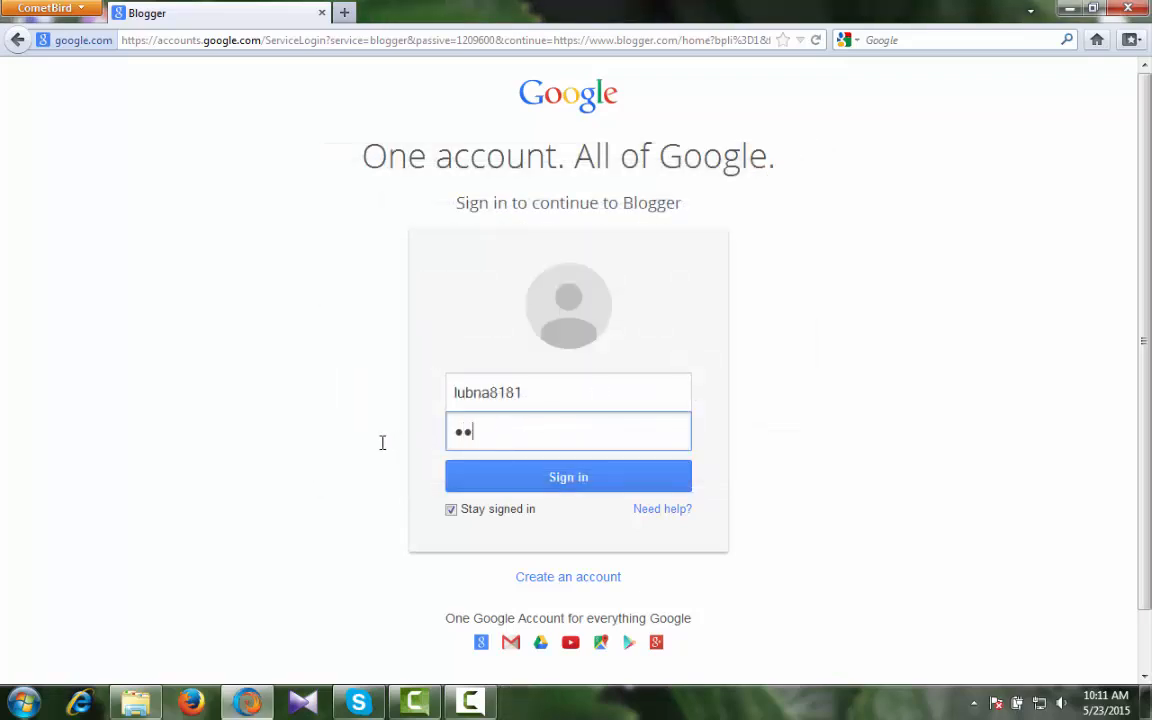
text(***)
click(578, 480)
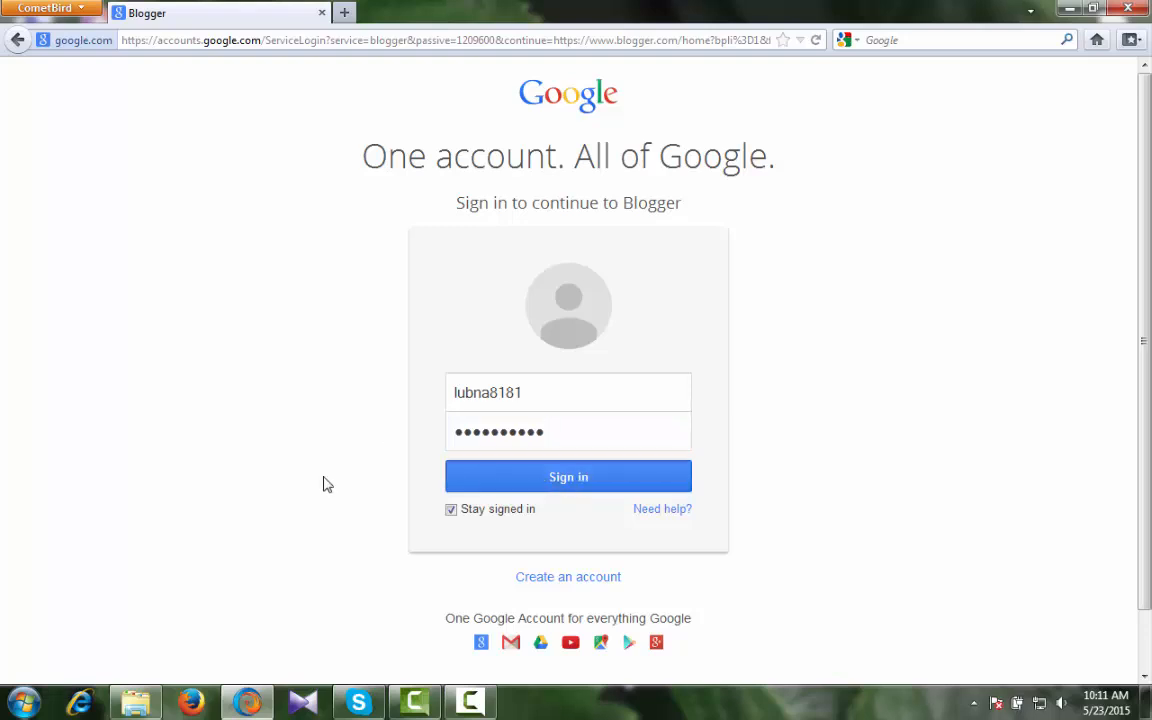
click(385, 72)
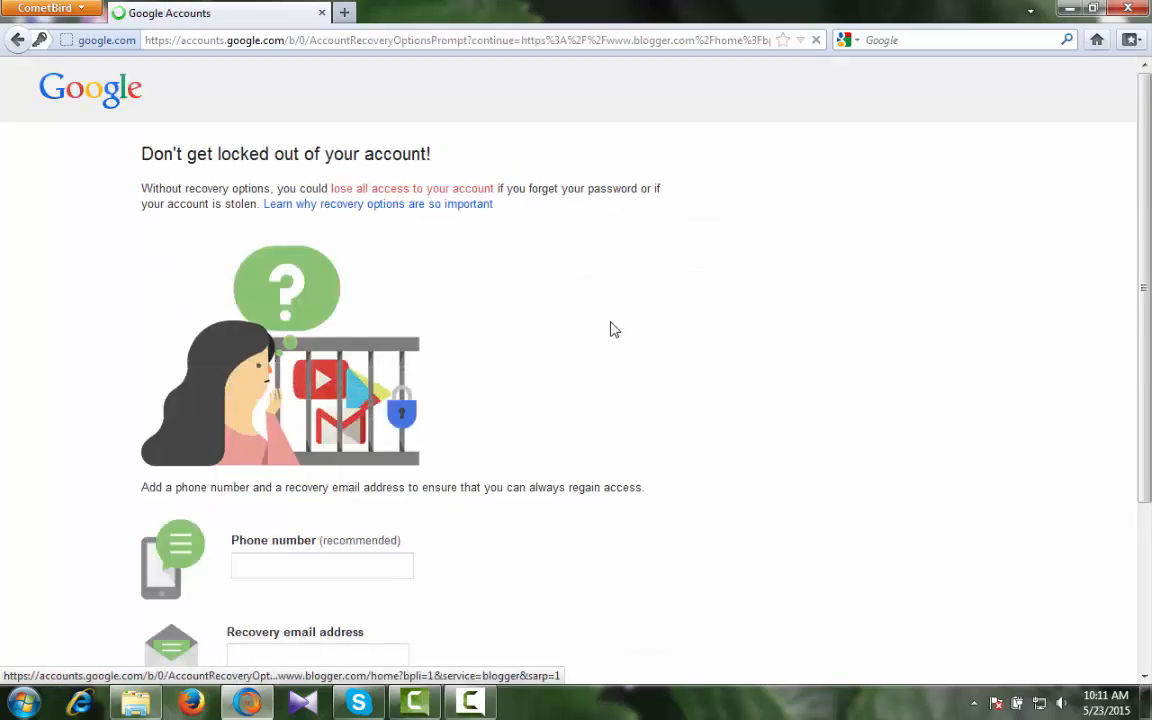
- Decline the recovery-options prompt with No thanks to reach the Blogger dashboard
scroll(614, 330, down, 5)
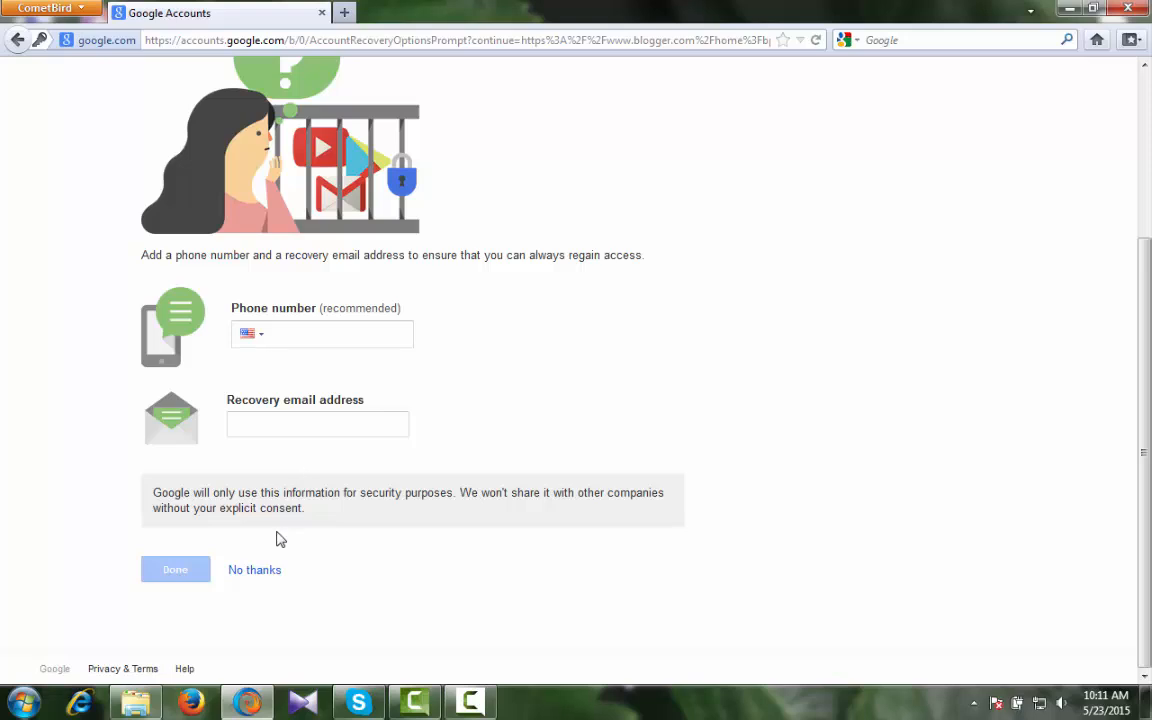
click(252, 571)
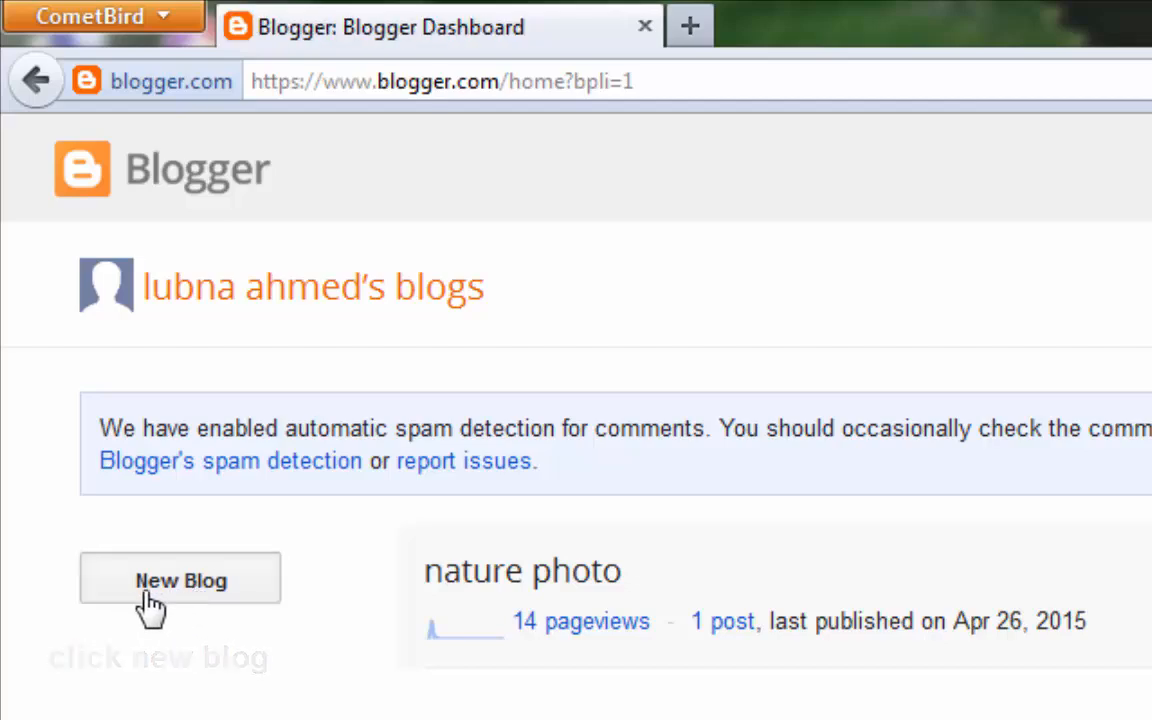
- Open the Create a new blog dialog via the dashboard's New Blog button
click(62, 608)
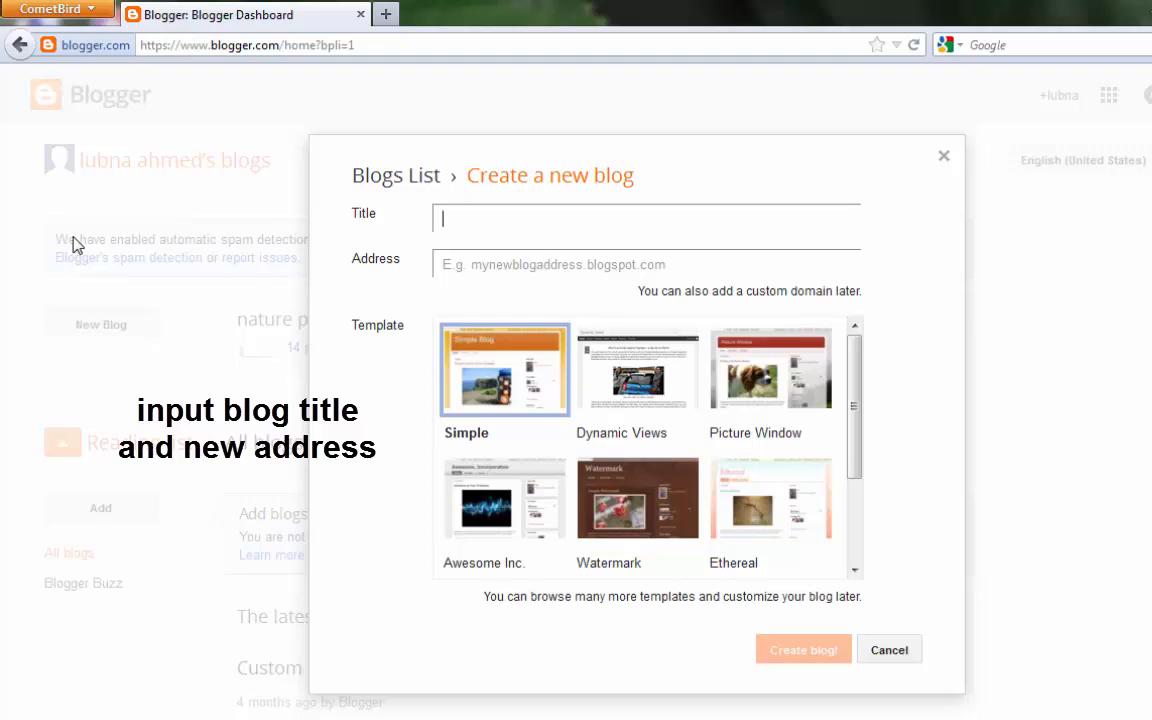
- Title the new blog 'Photo' and enter 'photo' as its address
text(hoto)
click(504, 266)
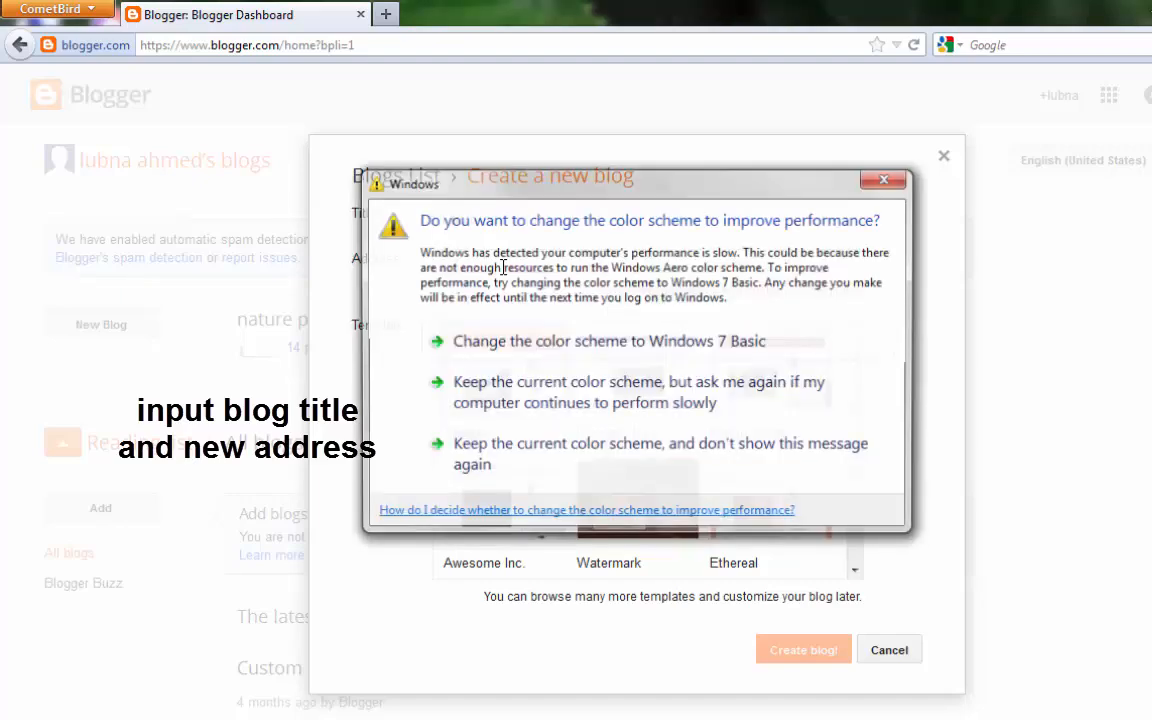
click(898, 183)
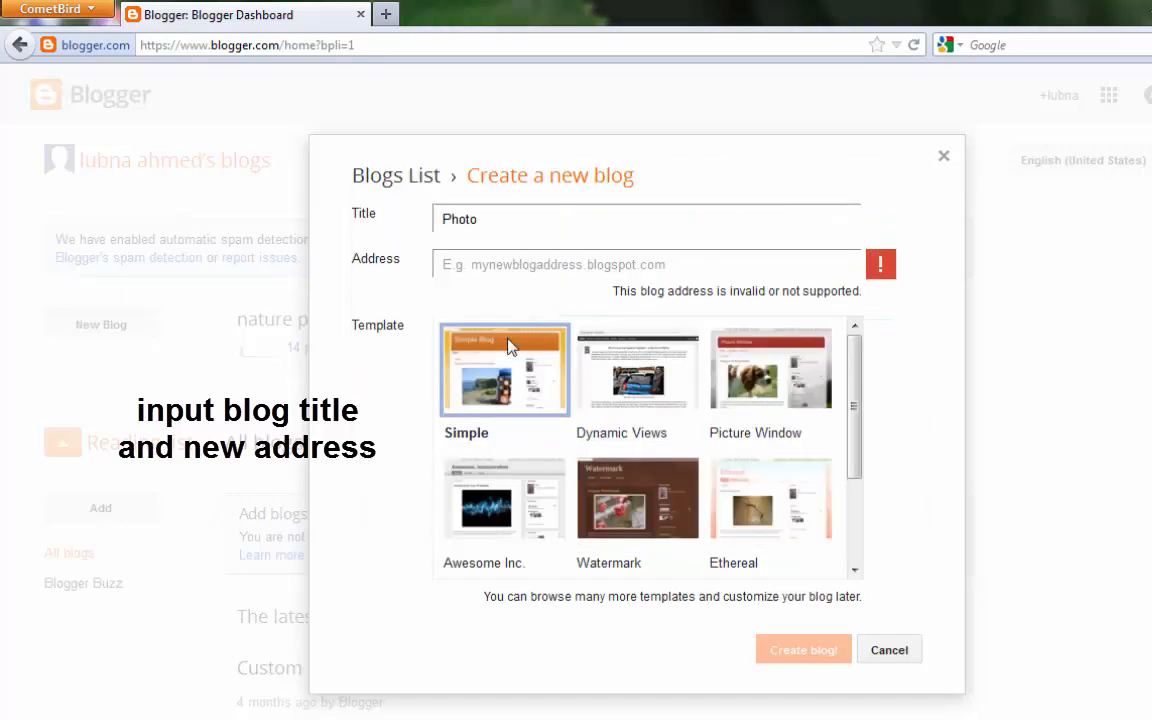
click(470, 266)
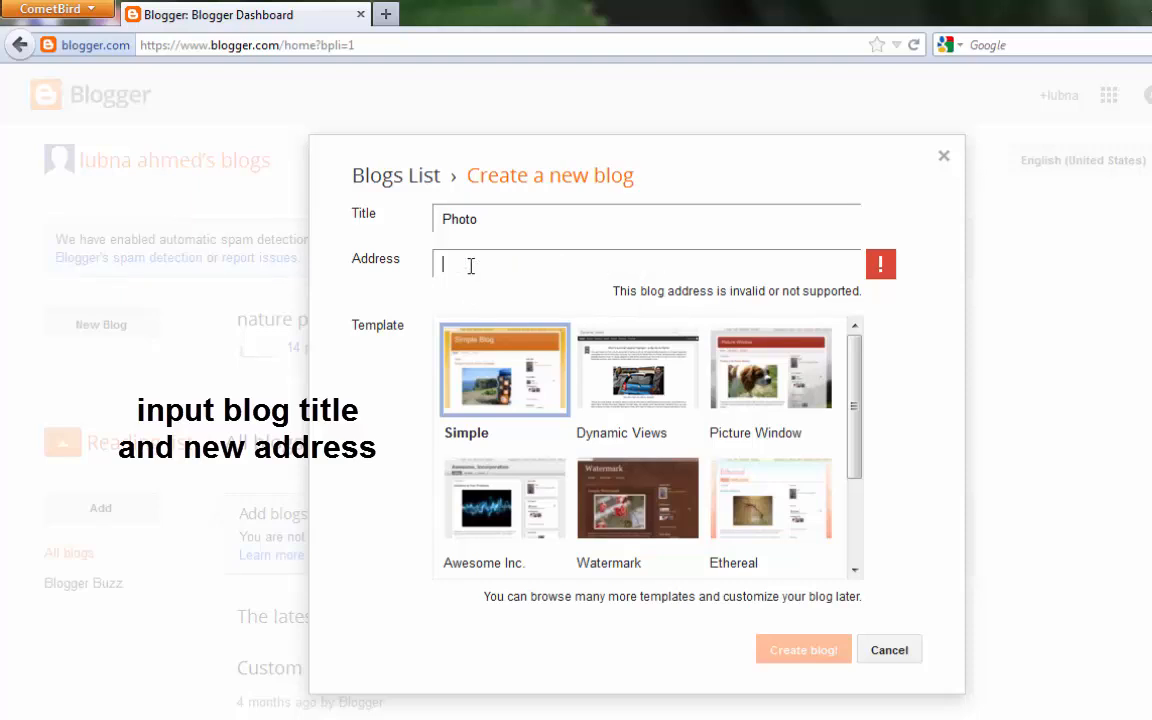
text(photo)
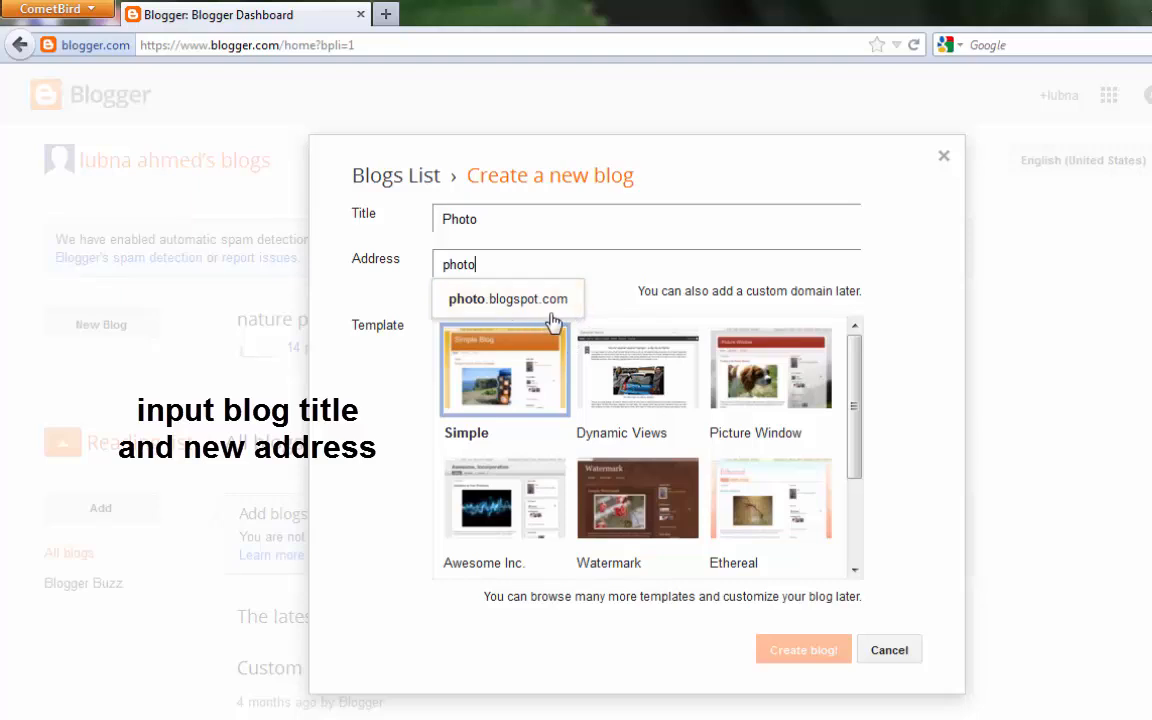
- Edit the address to 22photo202 until 22photo202.blogspot.com shows as available
click(492, 298)
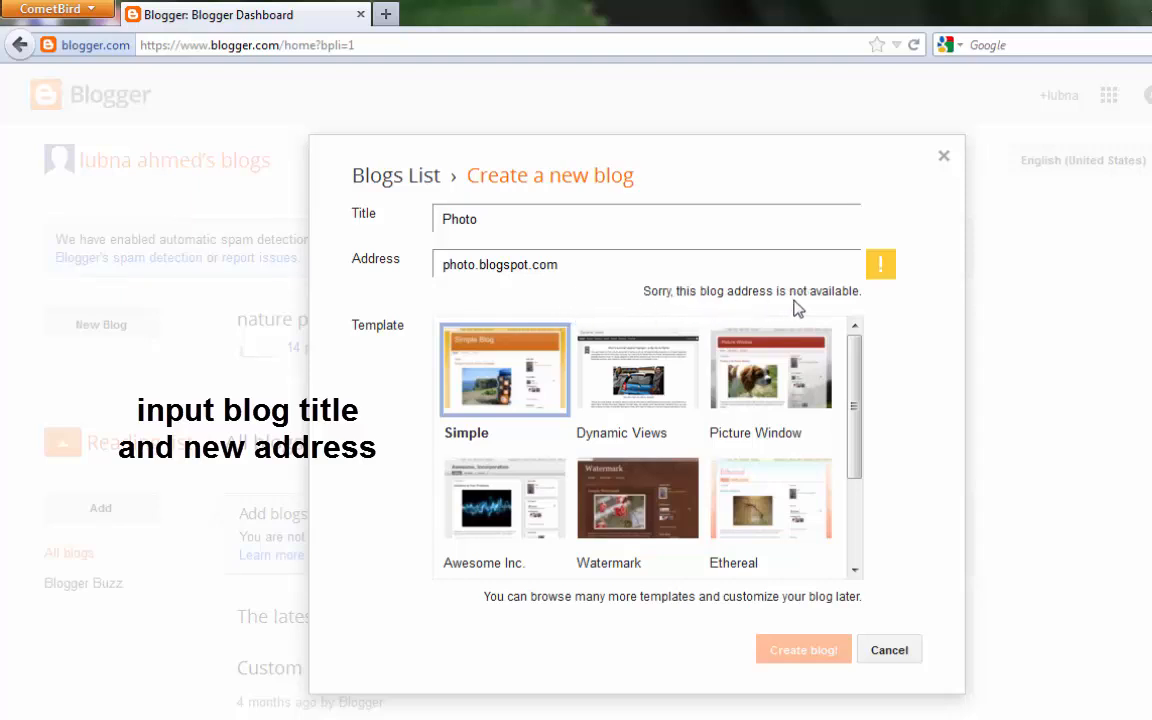
click(505, 267)
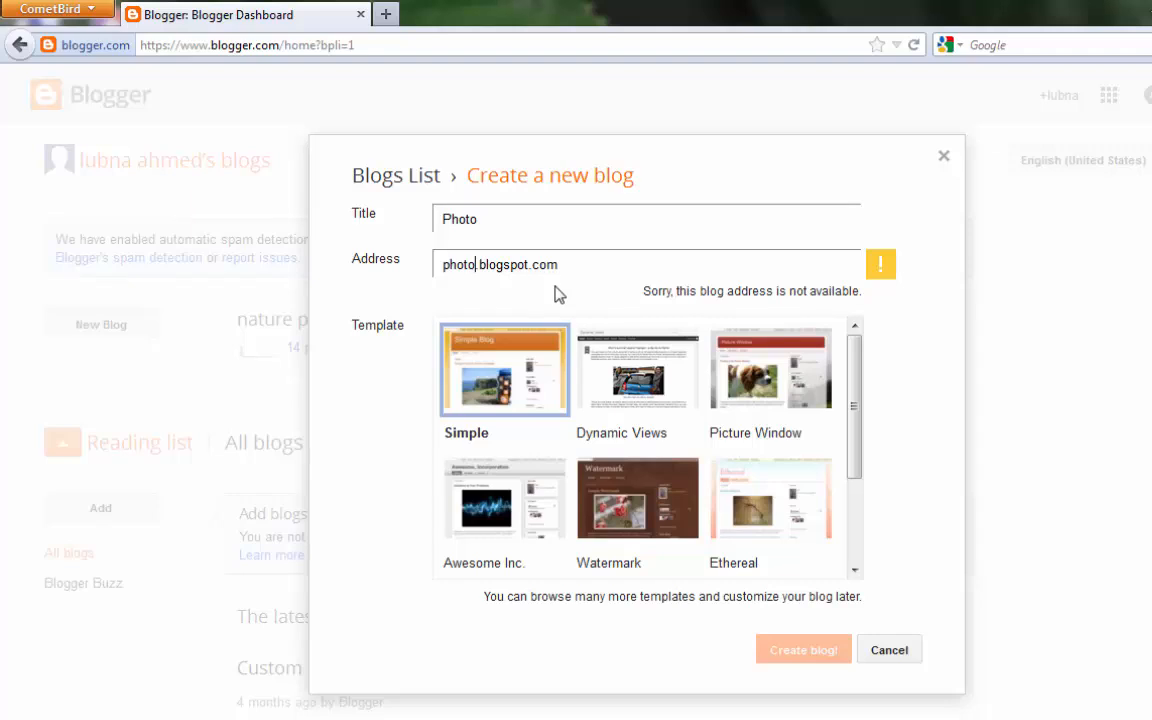
text(22)
click(540, 303)
text(02)
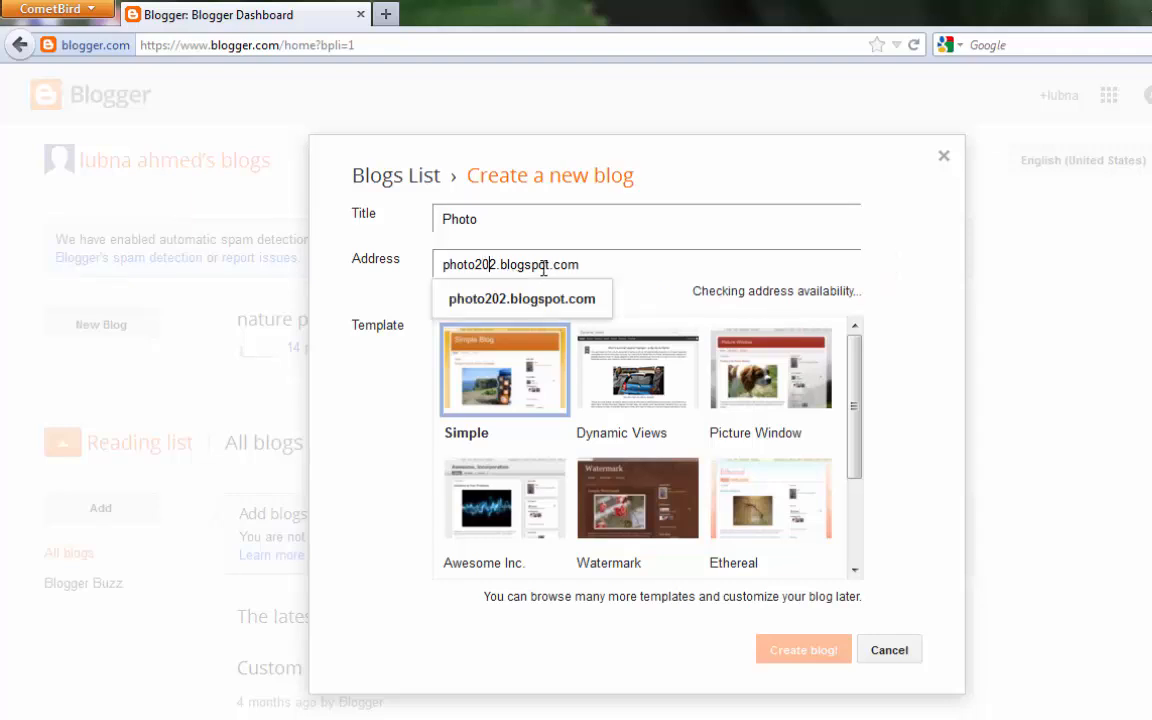
click(499, 314)
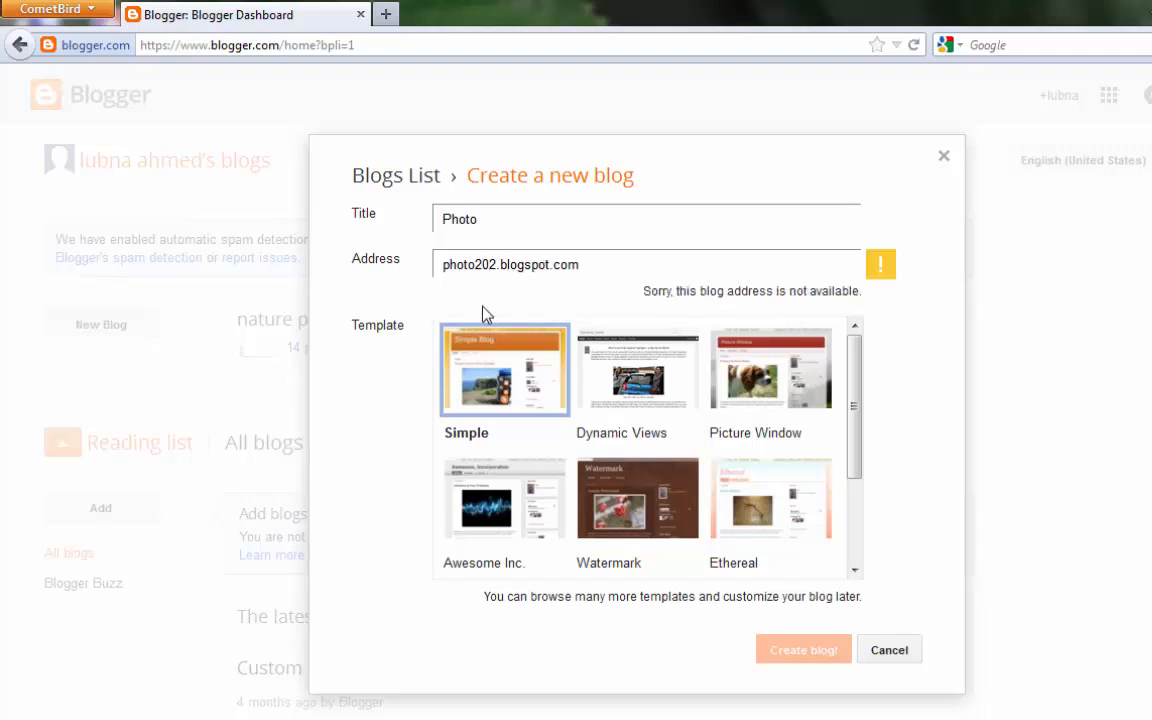
click(445, 264)
text(22)
click(496, 299)
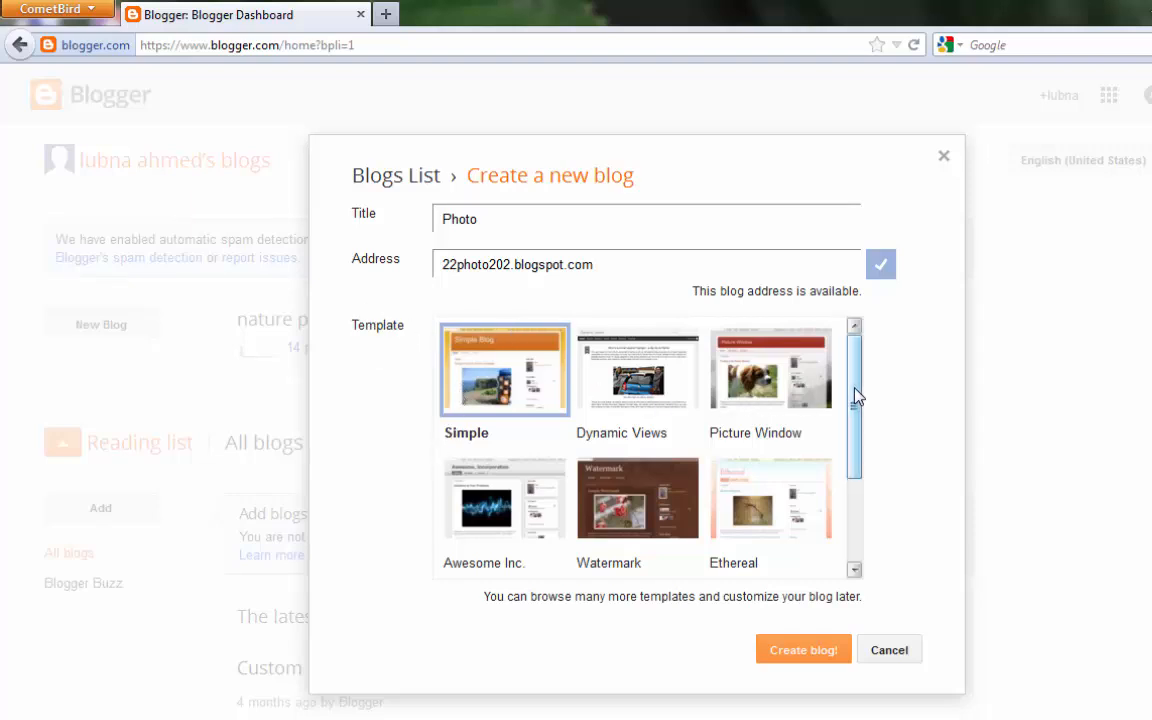
mouse_move(856, 397)
mouse_down()
mouse_move(856, 505)
mouse_move(854, 380)
mouse_up()
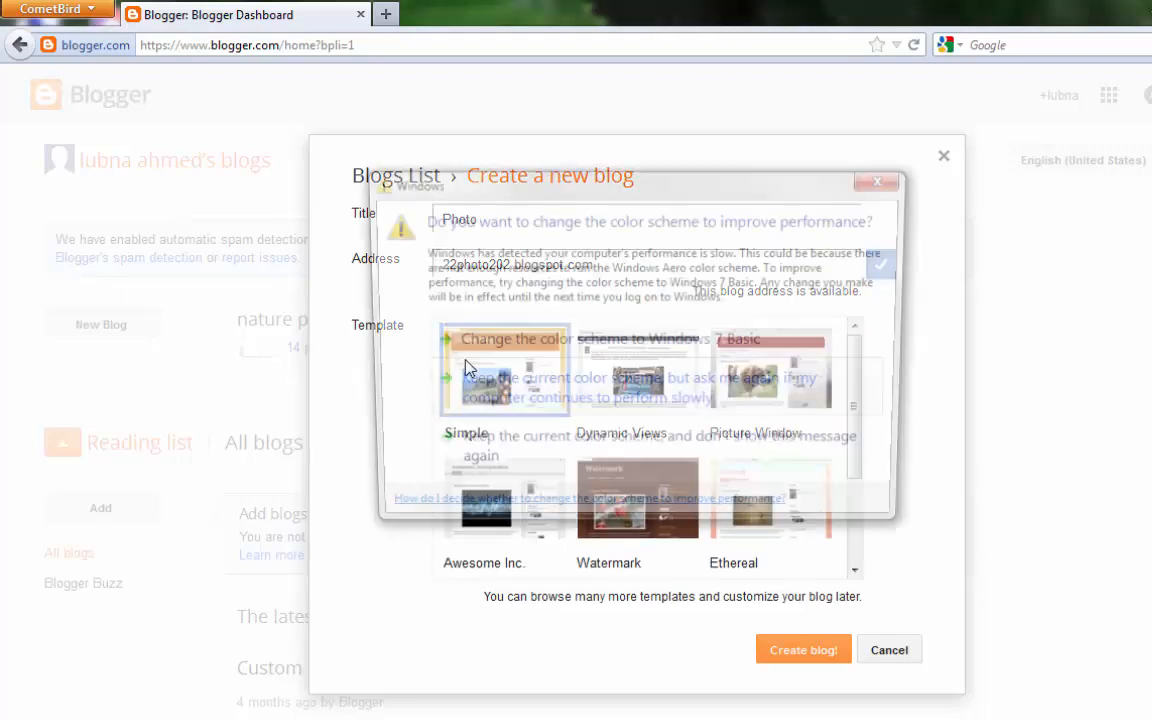
- Create the Photo blog using the Simple template
click(879, 184)
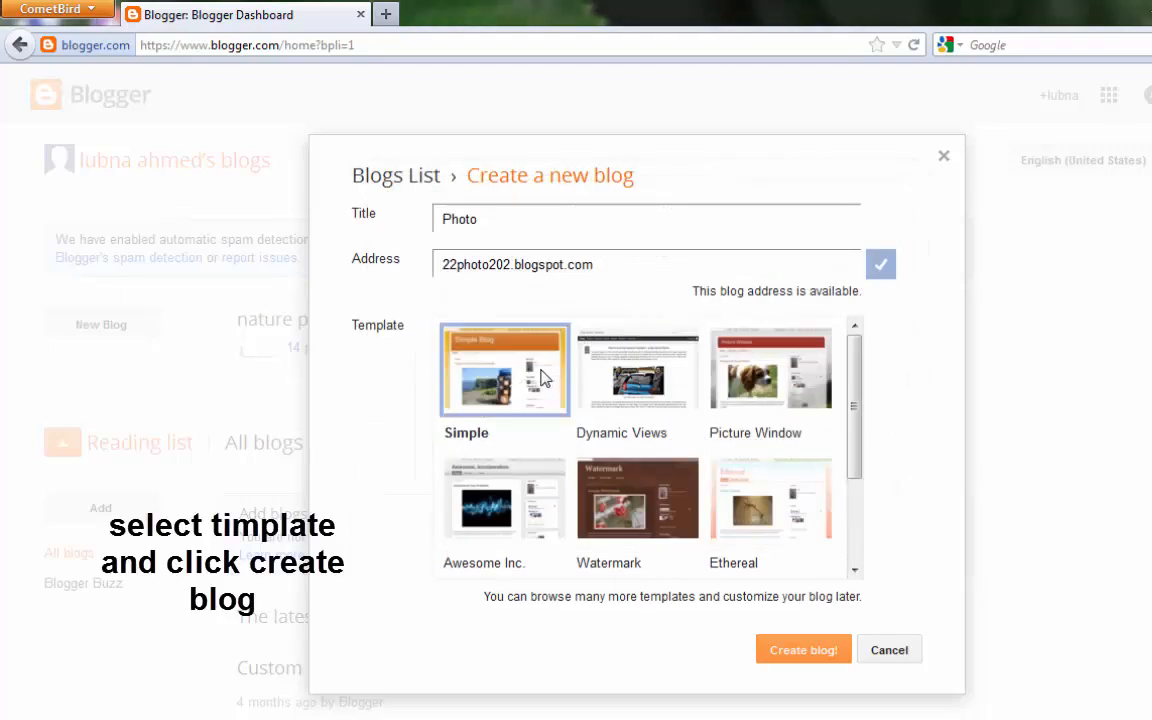
click(797, 652)
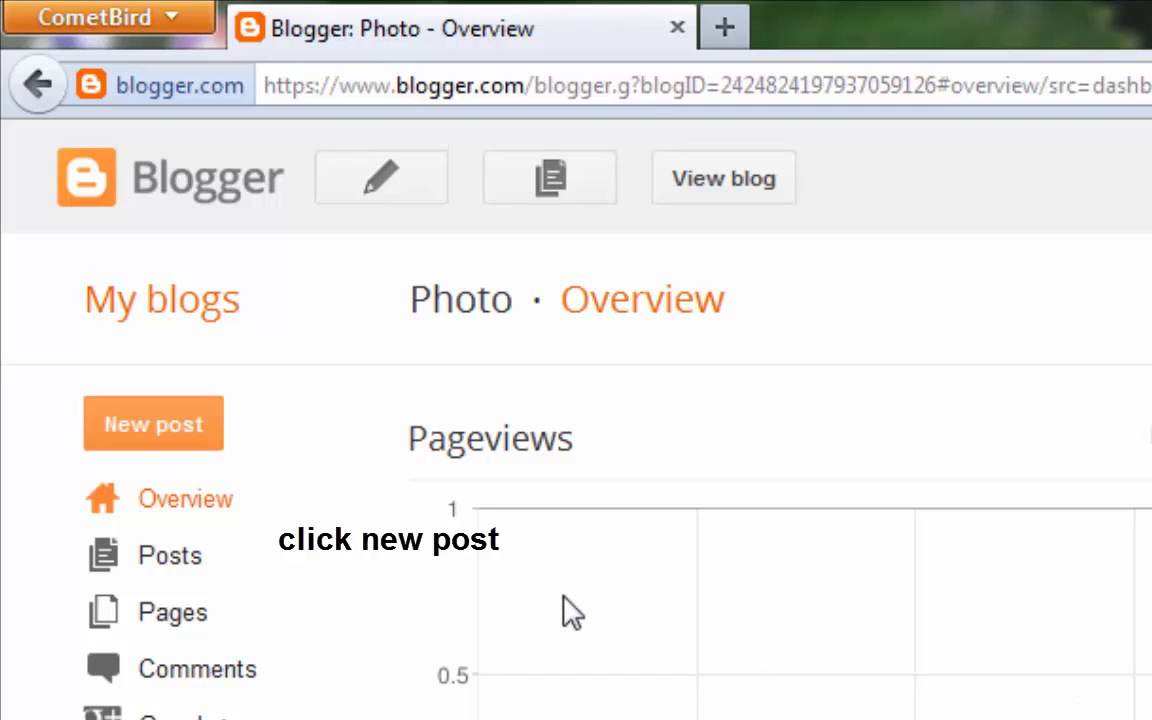
- Start a new post on the Photo blog titled 'mango photo'
click(150, 425)
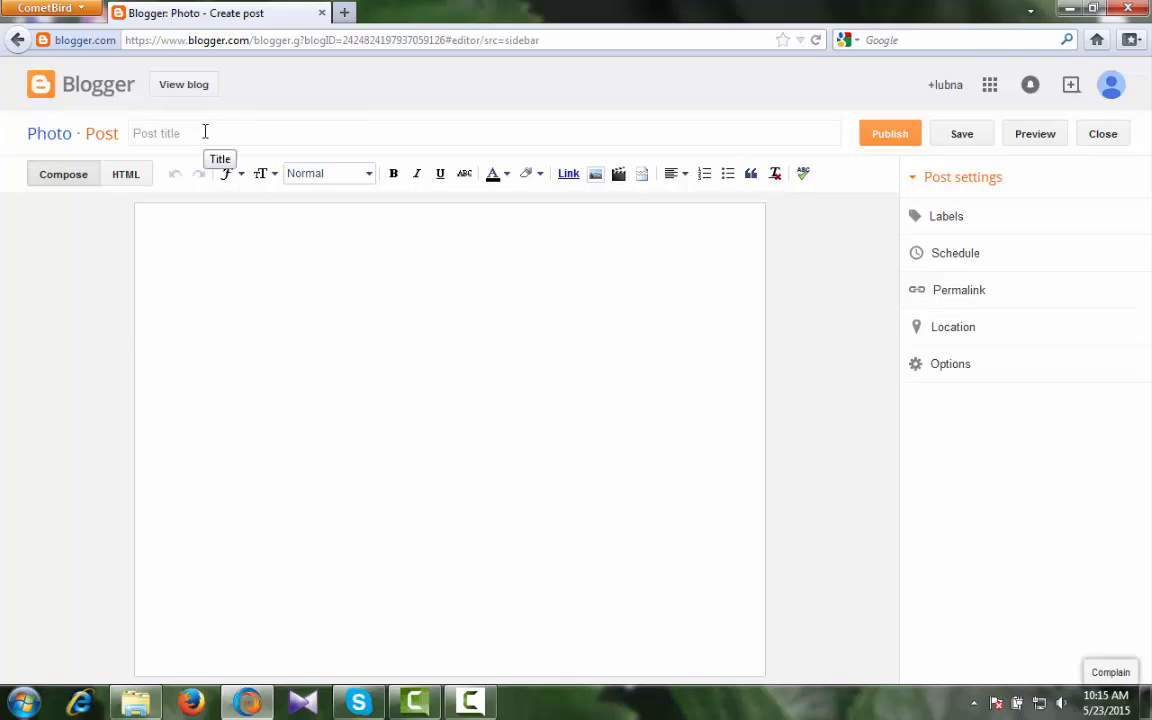
click(793, 163)
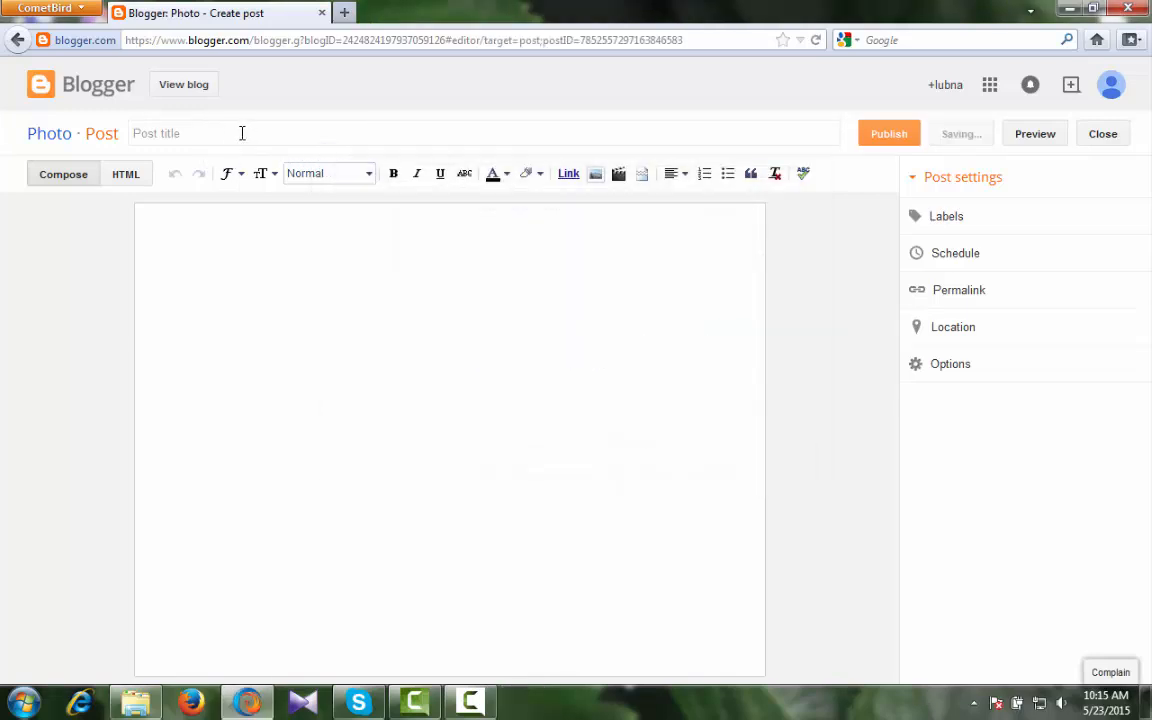
click(216, 130)
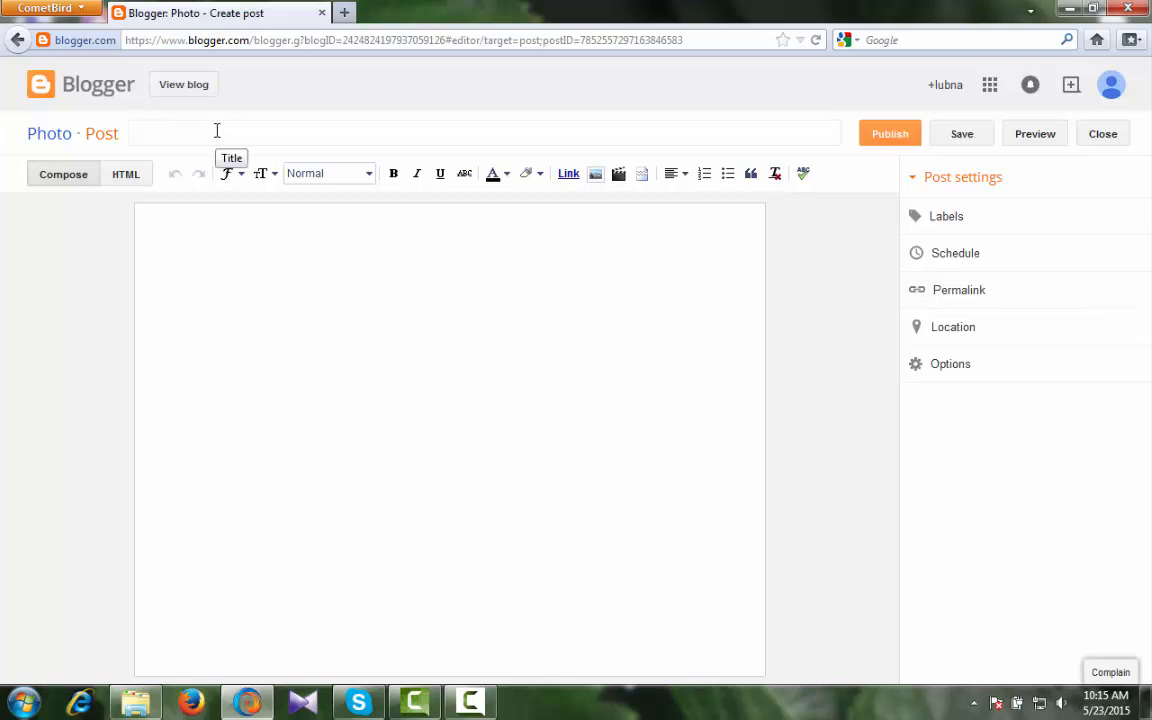
text(n)
text(ma)
text(ngo pho)
text(to)
click(272, 300)
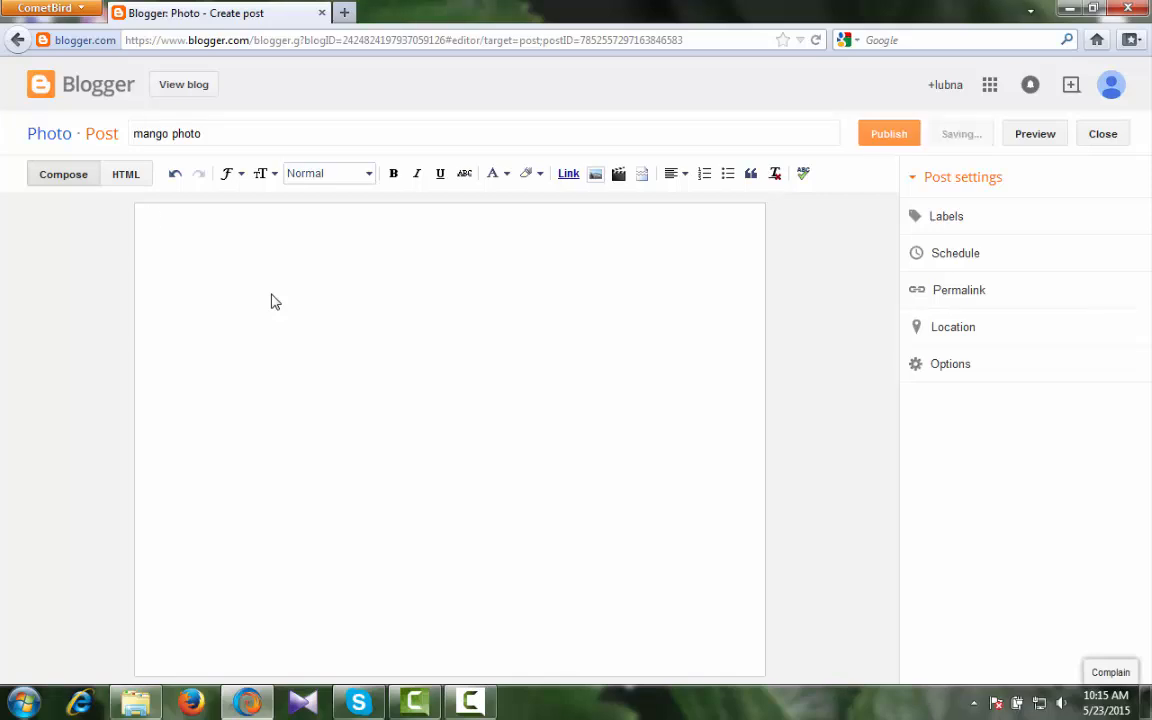
text(b)
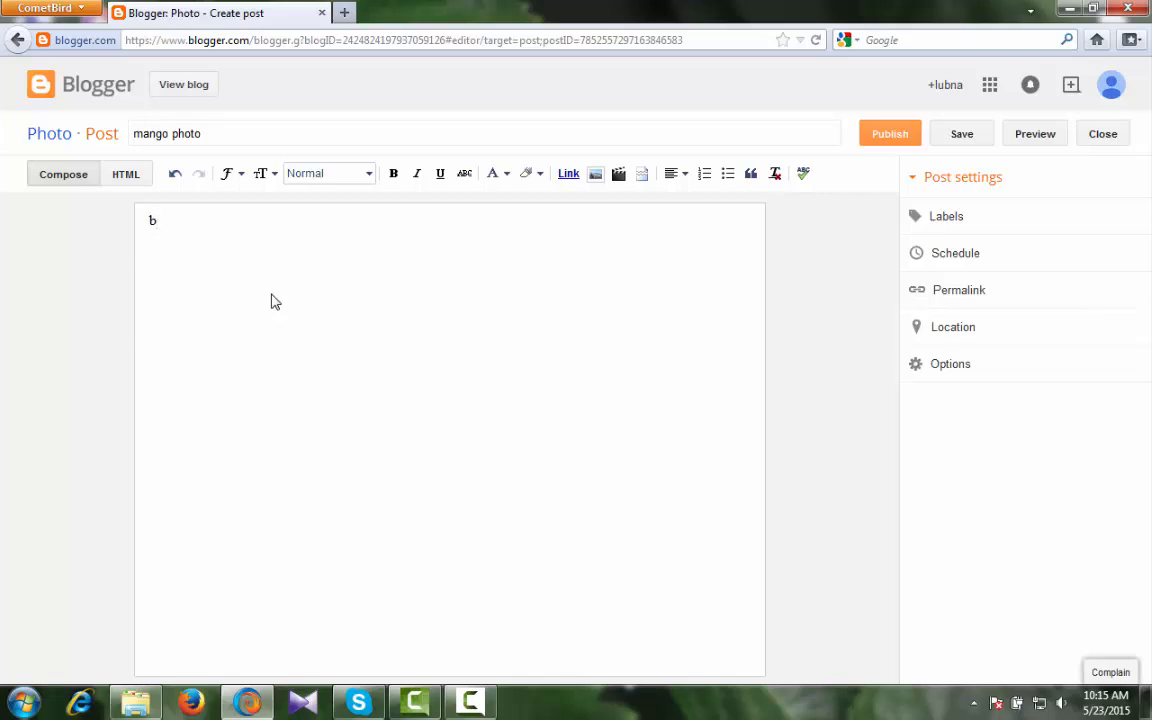
key(BackSpace)
click(369, 177)
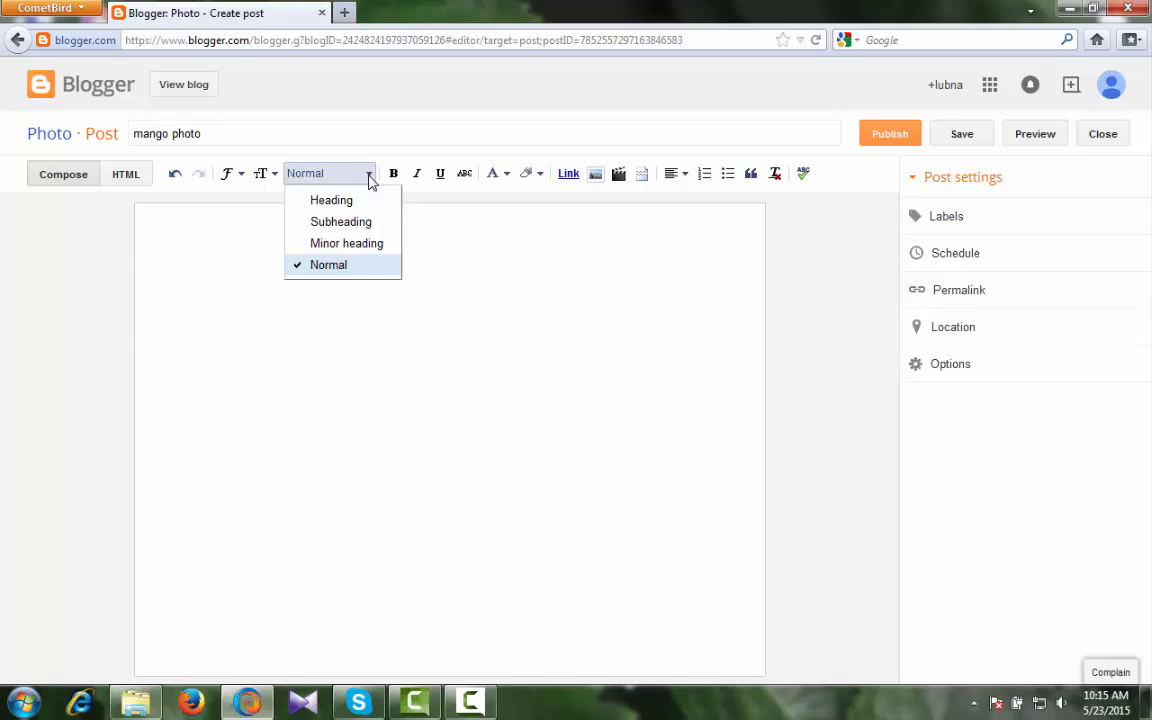
click(372, 178)
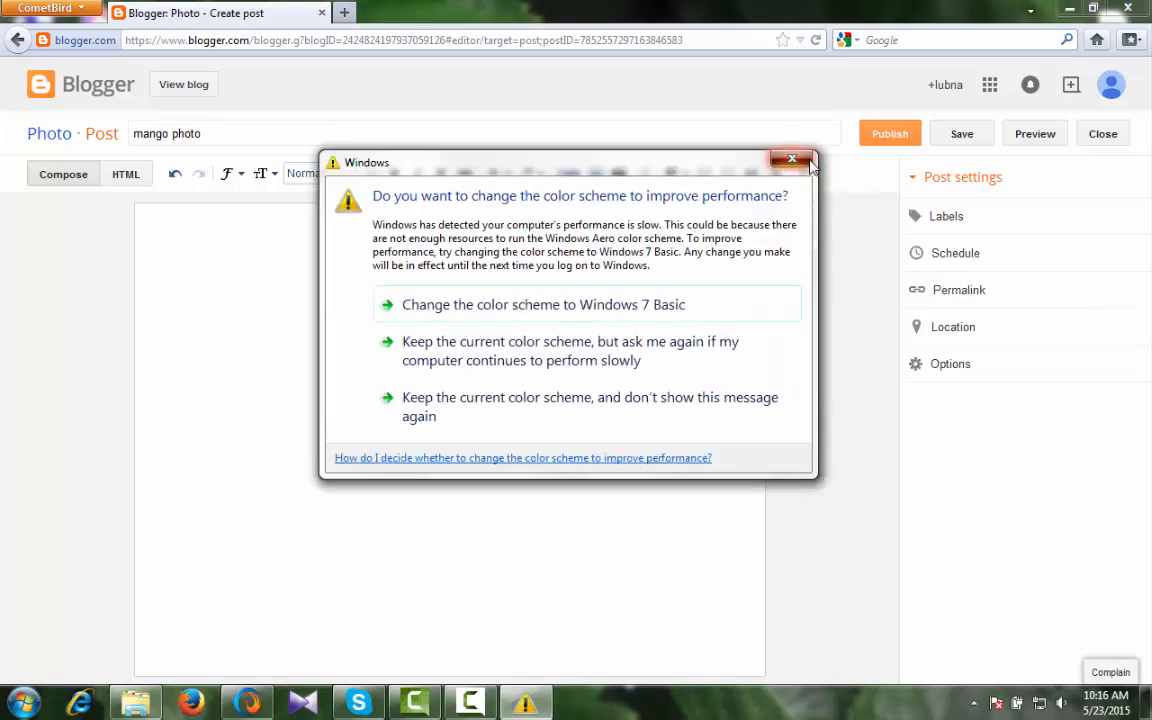
click(793, 159)
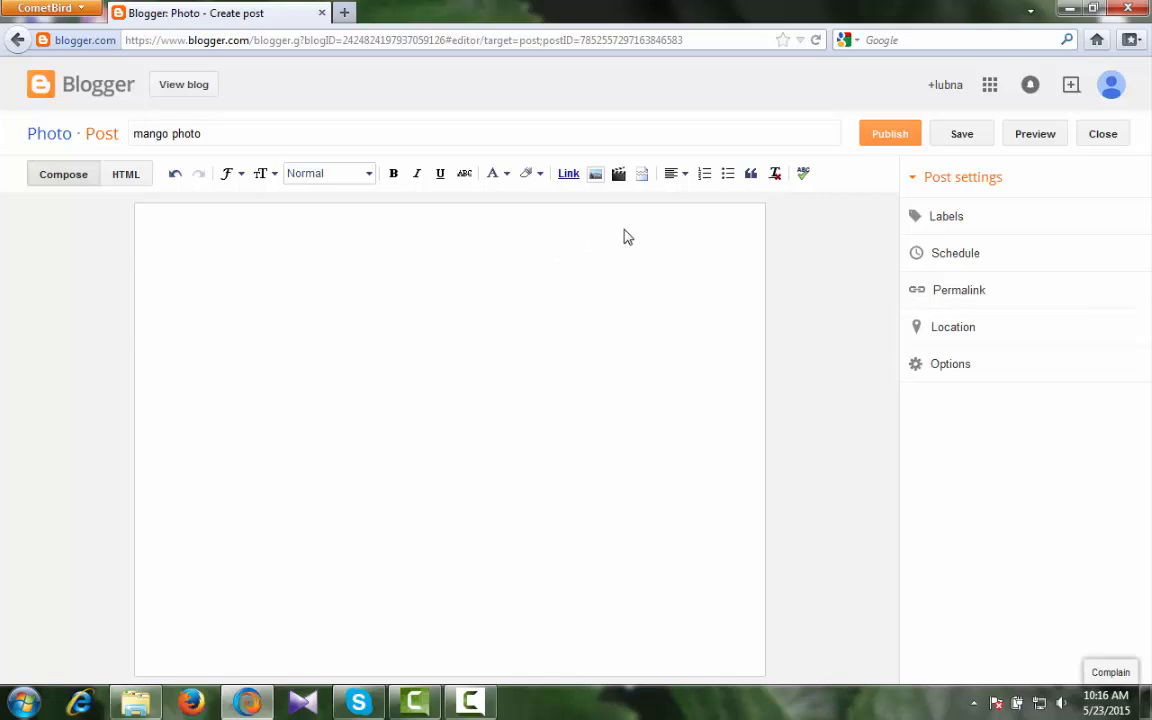
- Open Insert image and choose files to browse the Desktop for an image
click(596, 177)
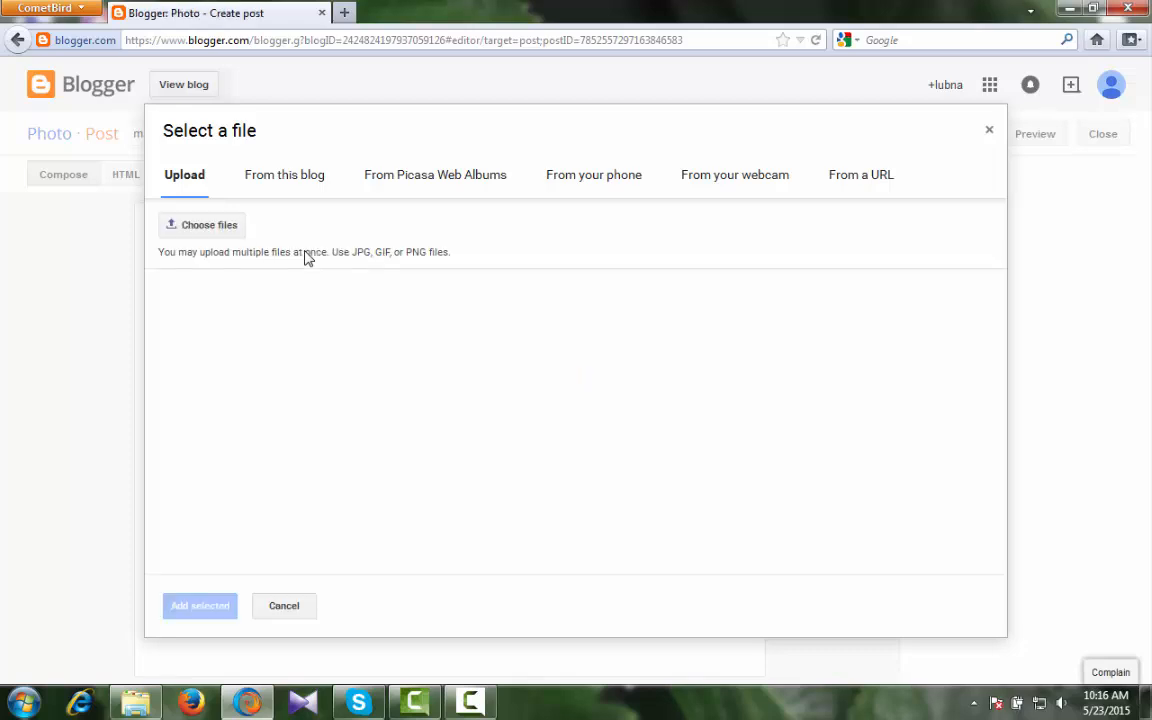
click(194, 226)
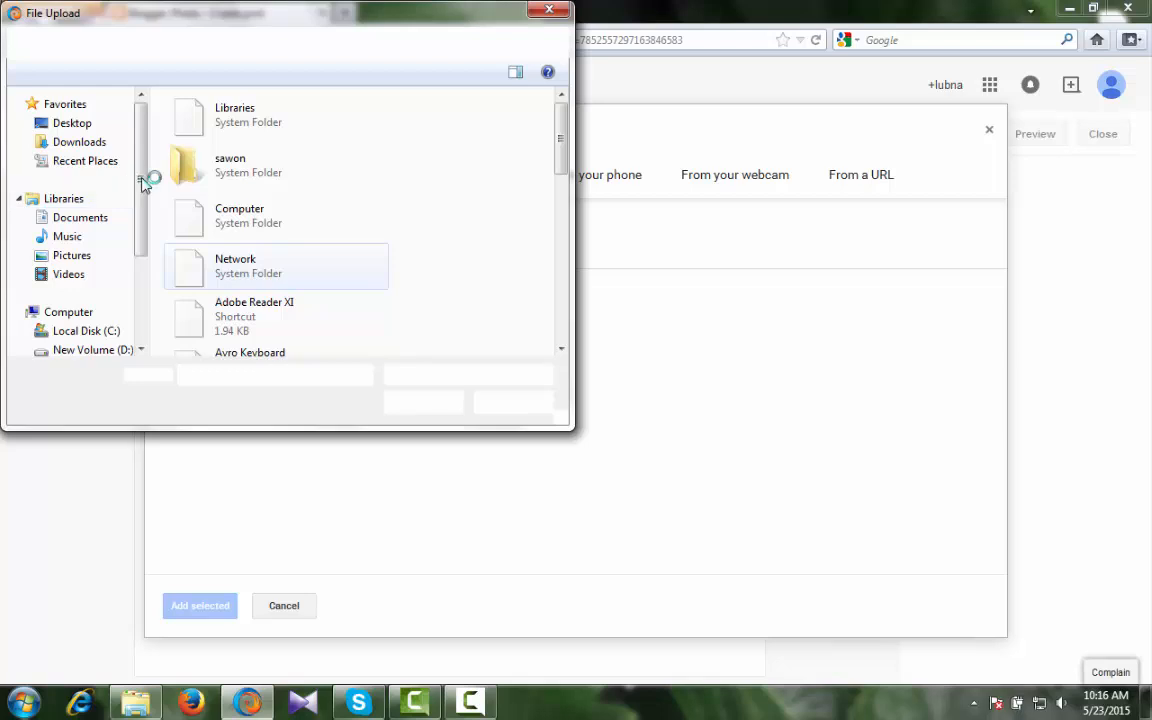
- Open the New Volume (D:) drive from Computer, dismissing the colour-scheme prompt
double_click(239, 223)
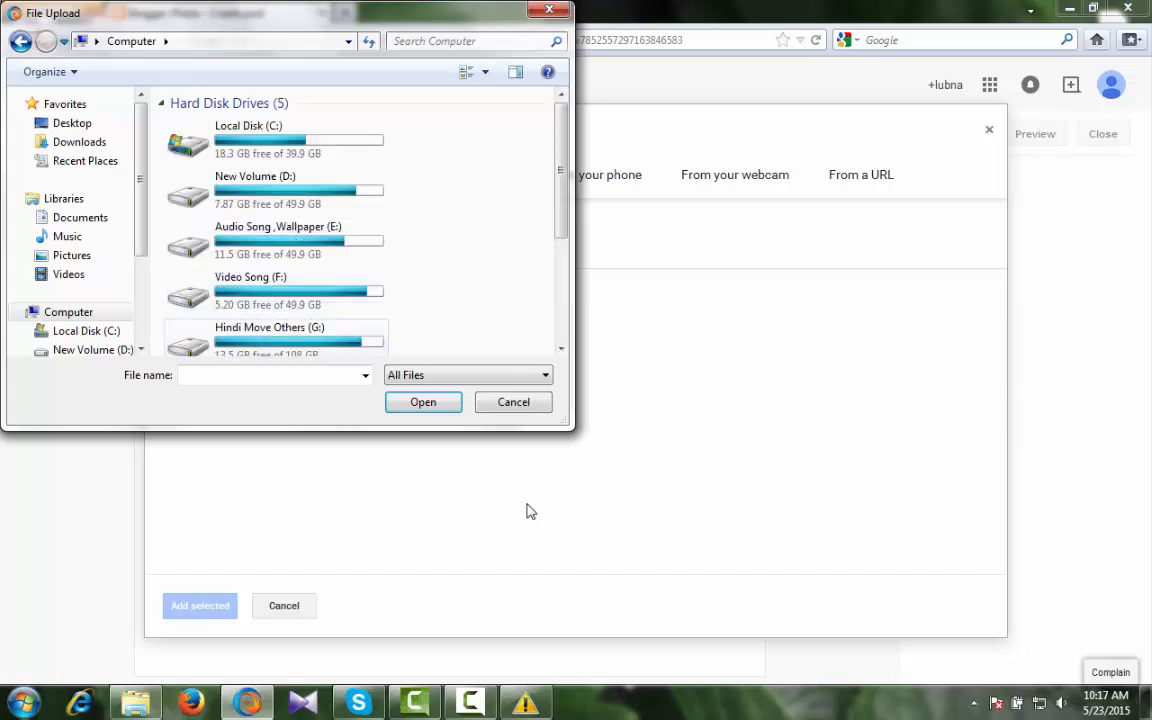
click(525, 702)
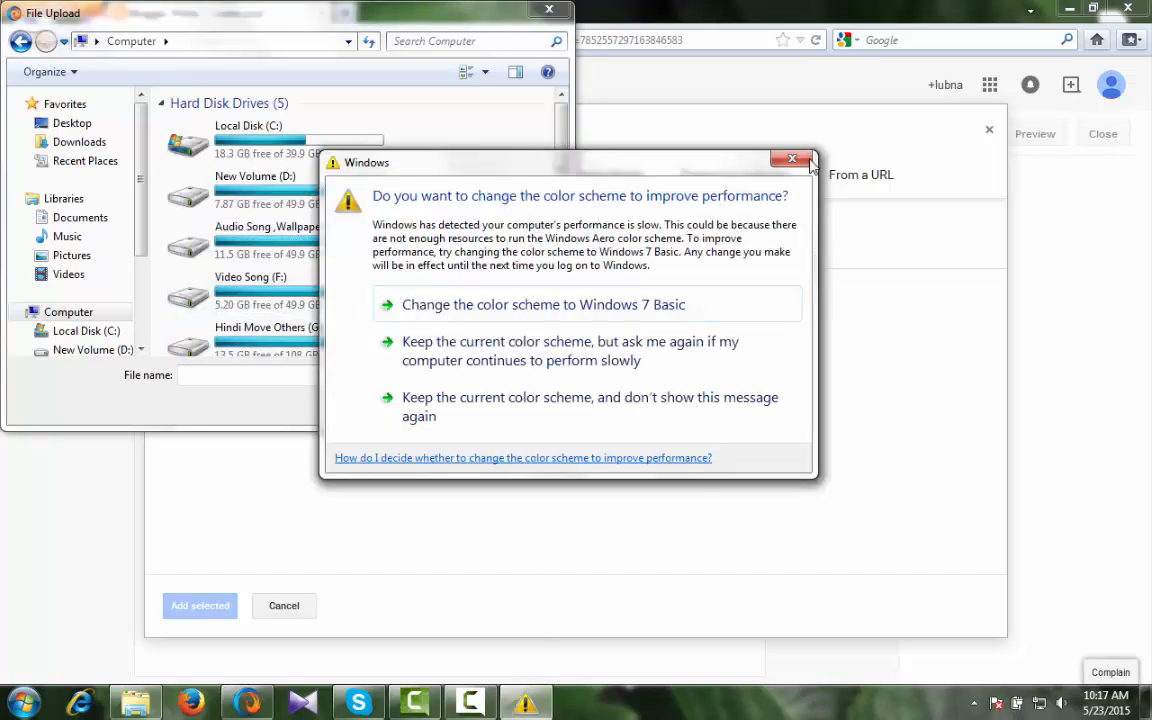
click(776, 163)
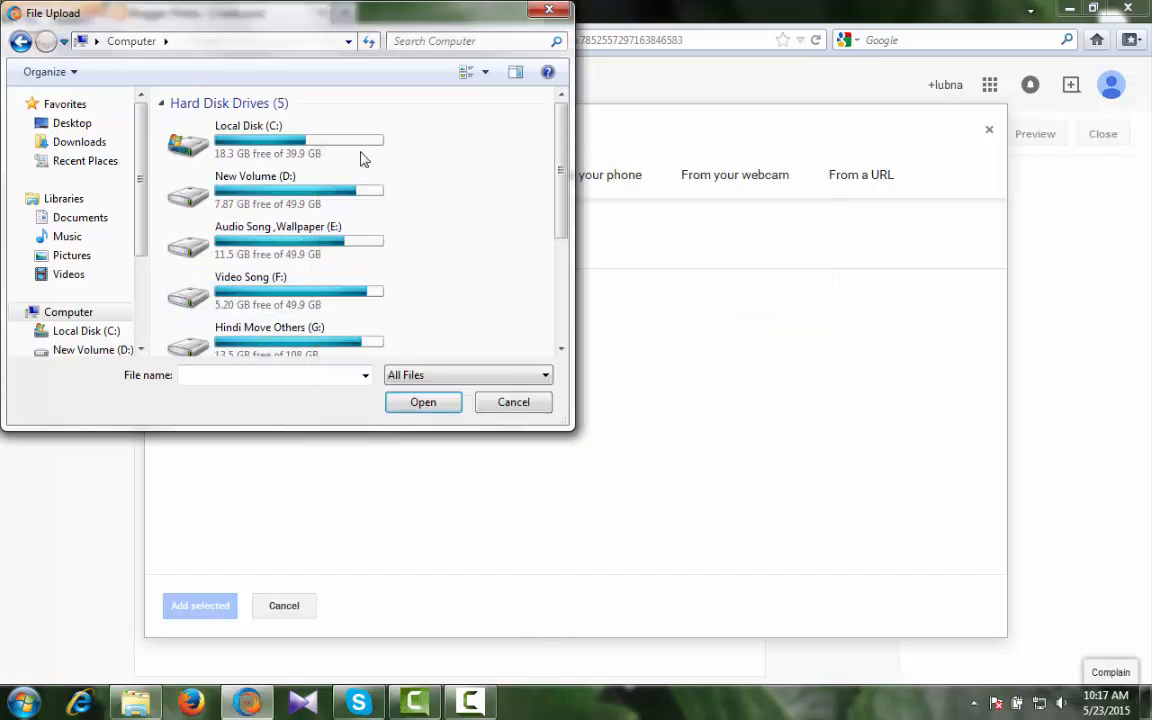
click(279, 194)
double_click(279, 194)
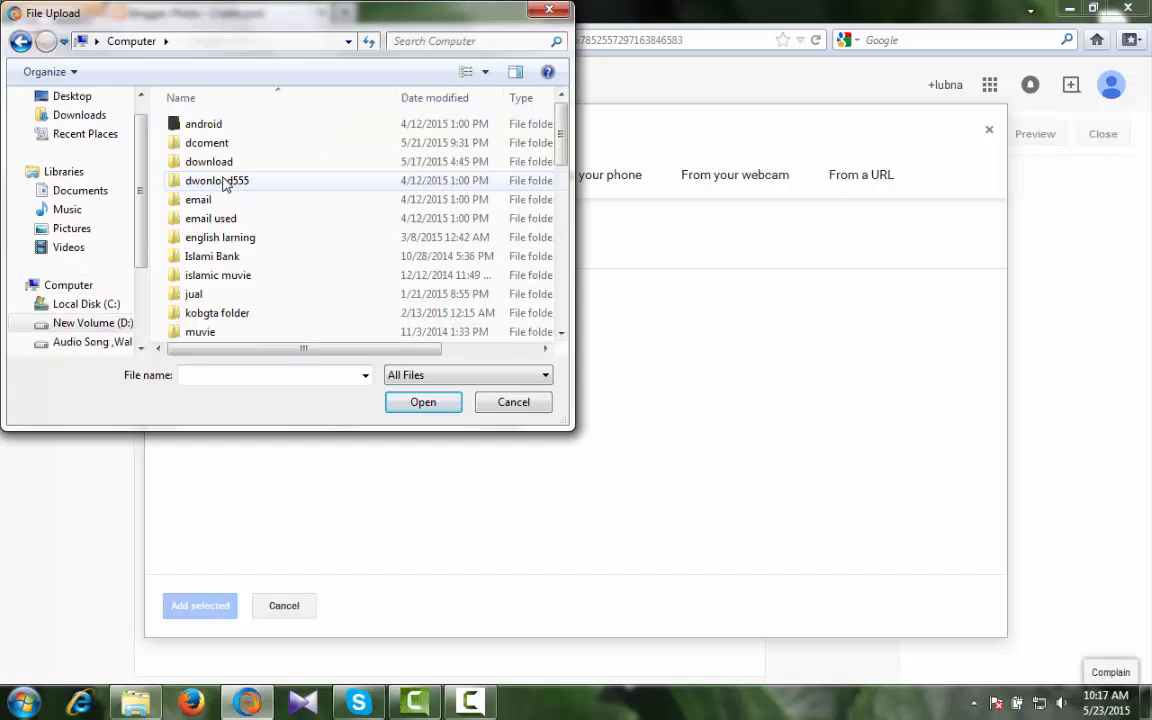
- Go into the download folder, then into New folder (12)
click(200, 166)
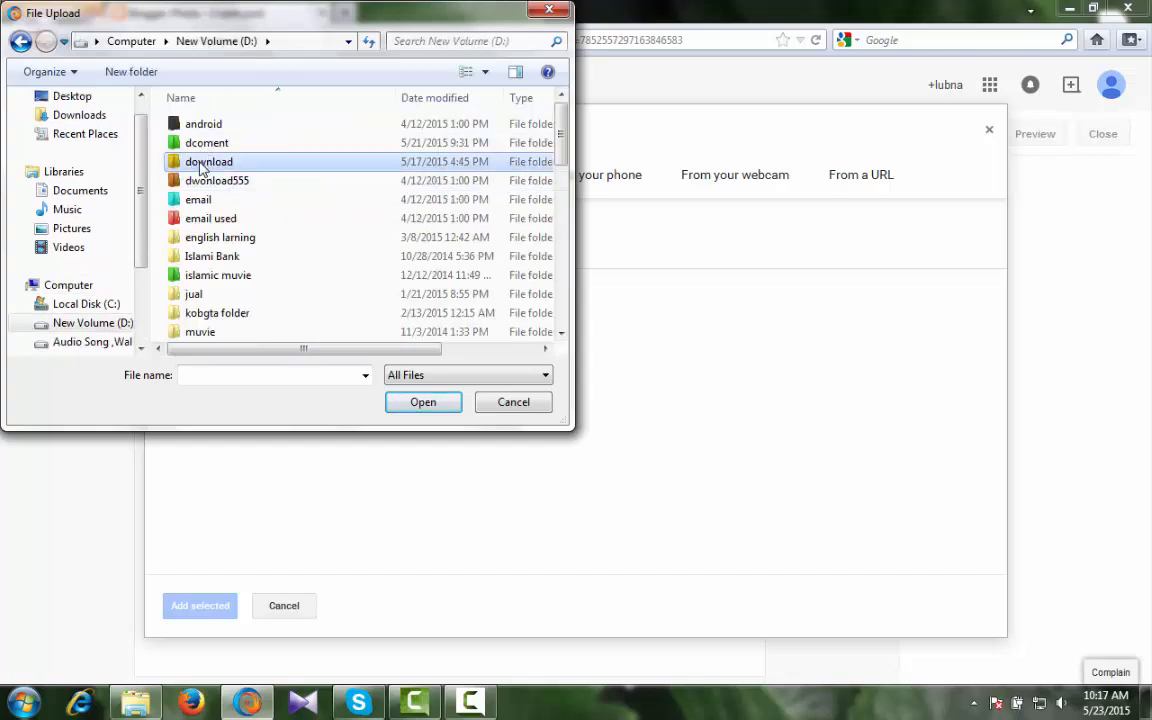
double_click(200, 166)
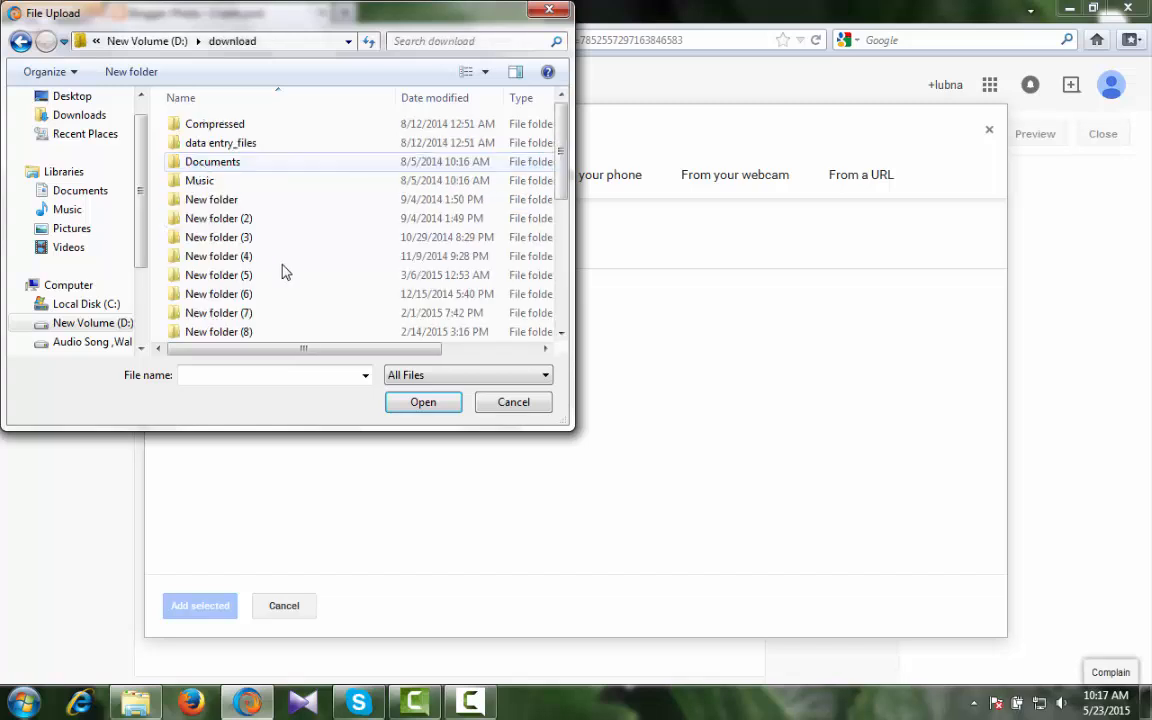
scroll(360, 165, down, 3)
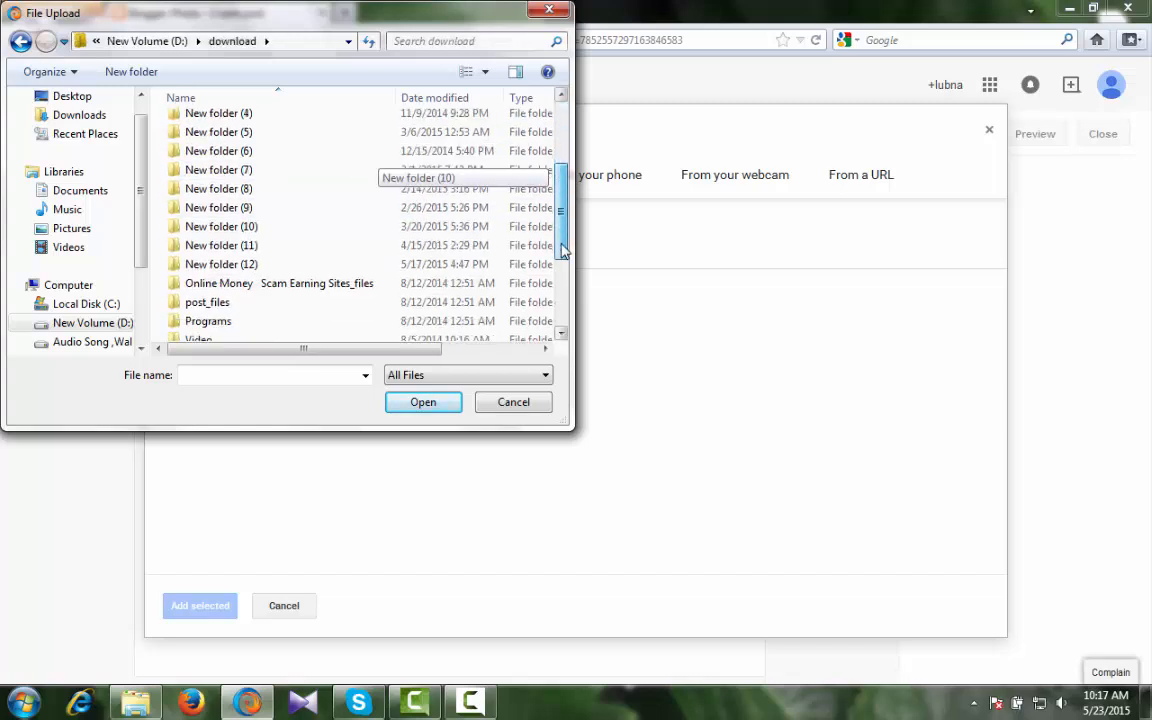
click(240, 268)
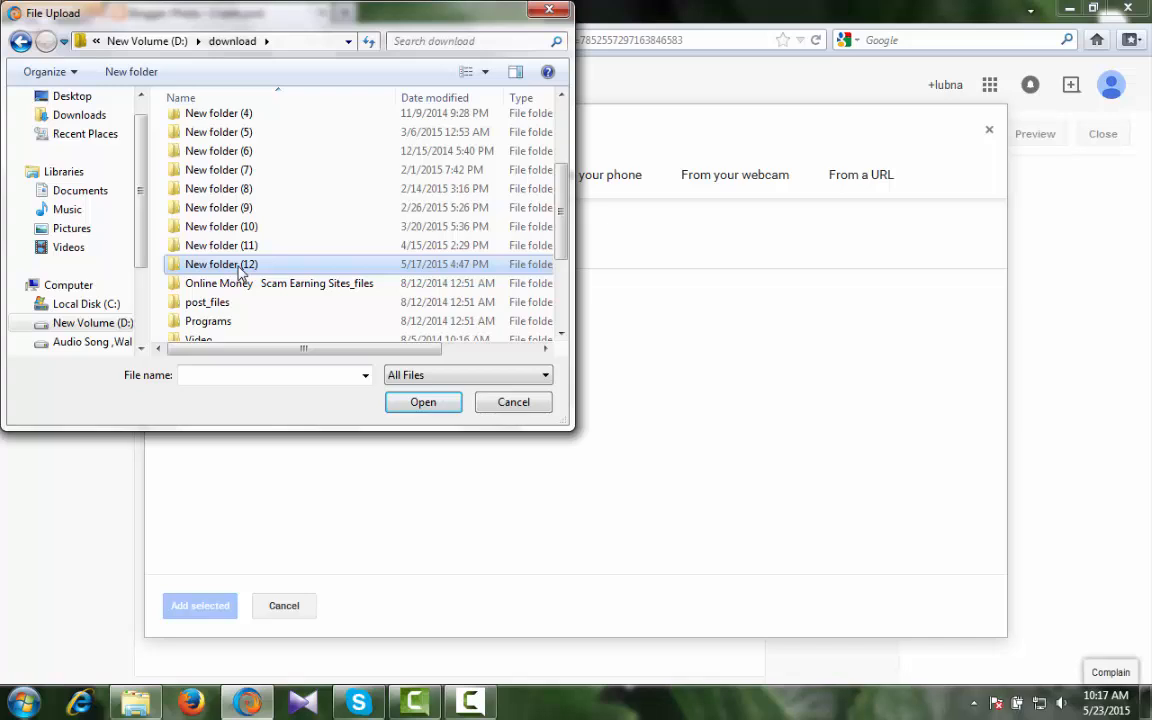
double_click(240, 268)
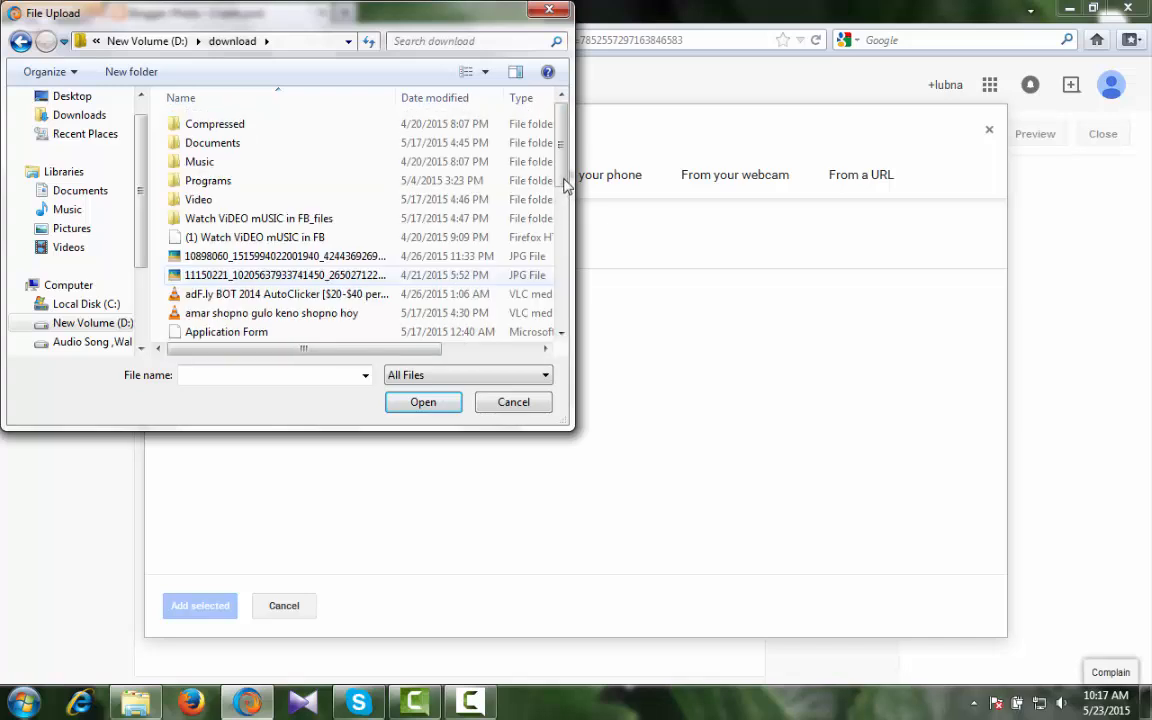
scroll(390, 185, down, 1)
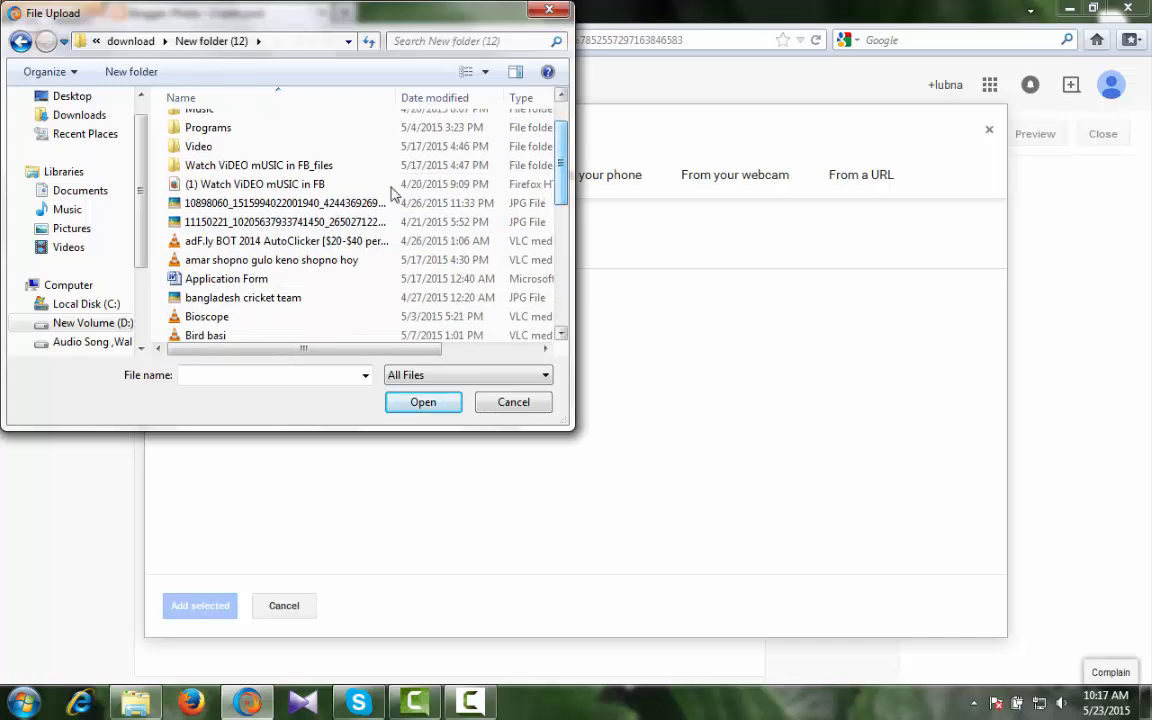
- Switch the file view to Large Icons and upload money.jpg
click(466, 72)
click(466, 72)
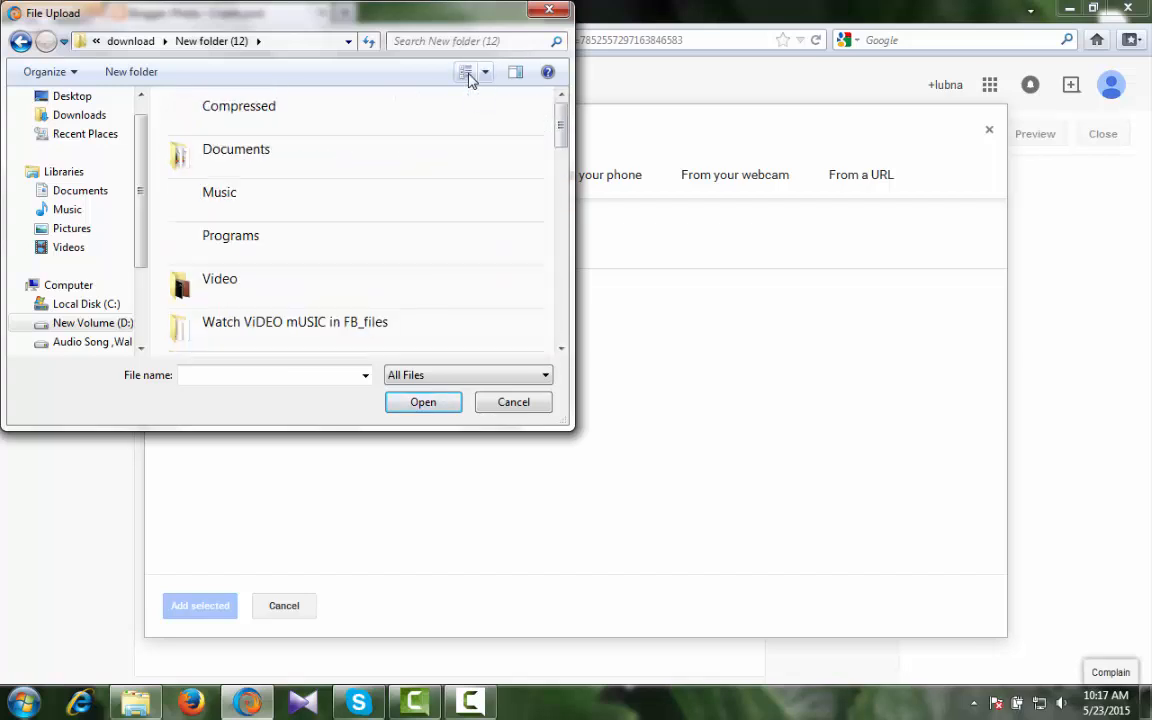
click(468, 76)
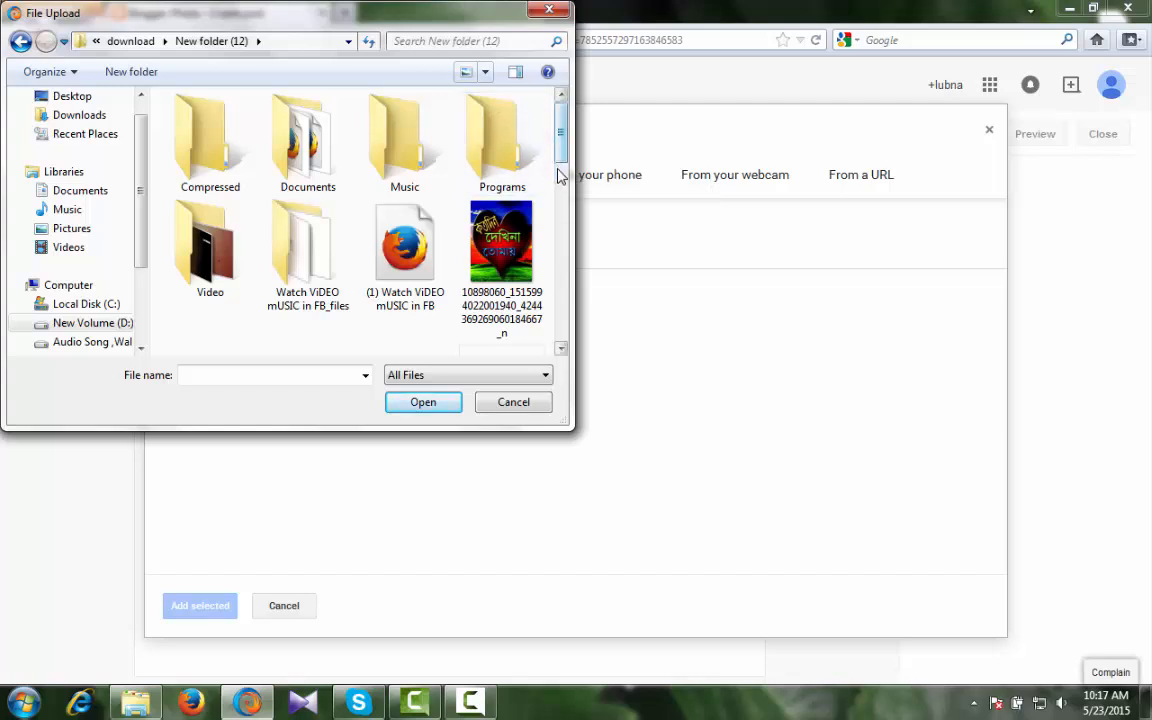
scroll(560, 176, down, 5)
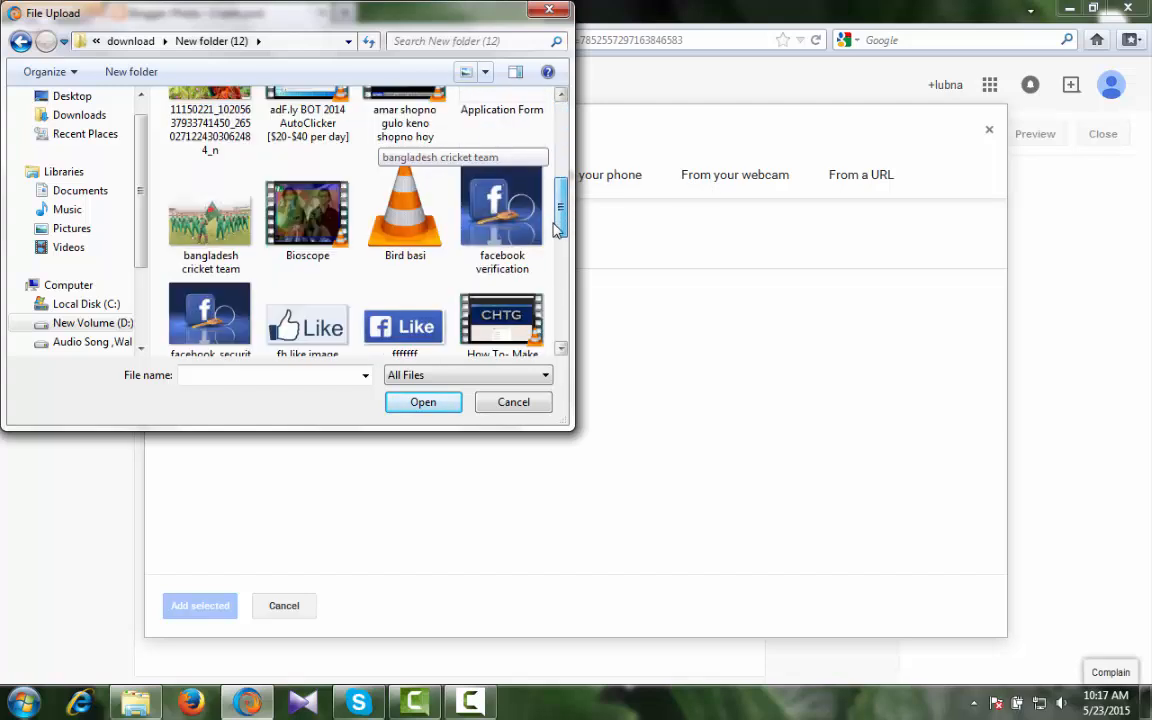
drag(557, 232, 547, 296)
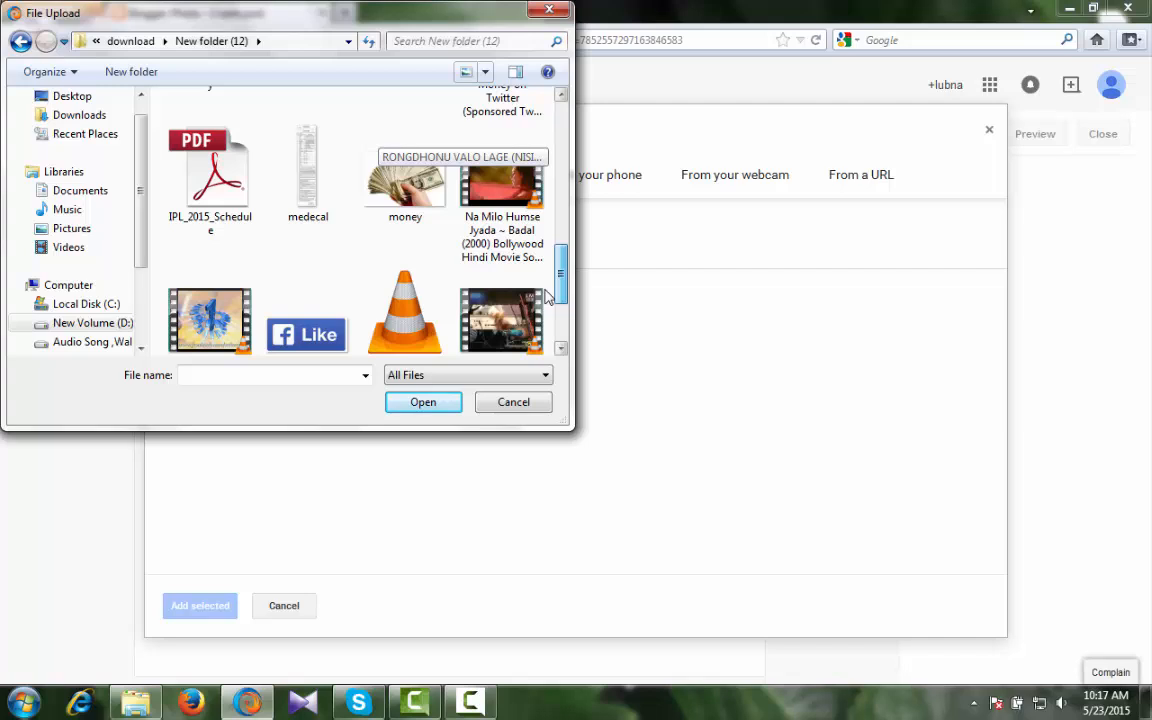
double_click(403, 190)
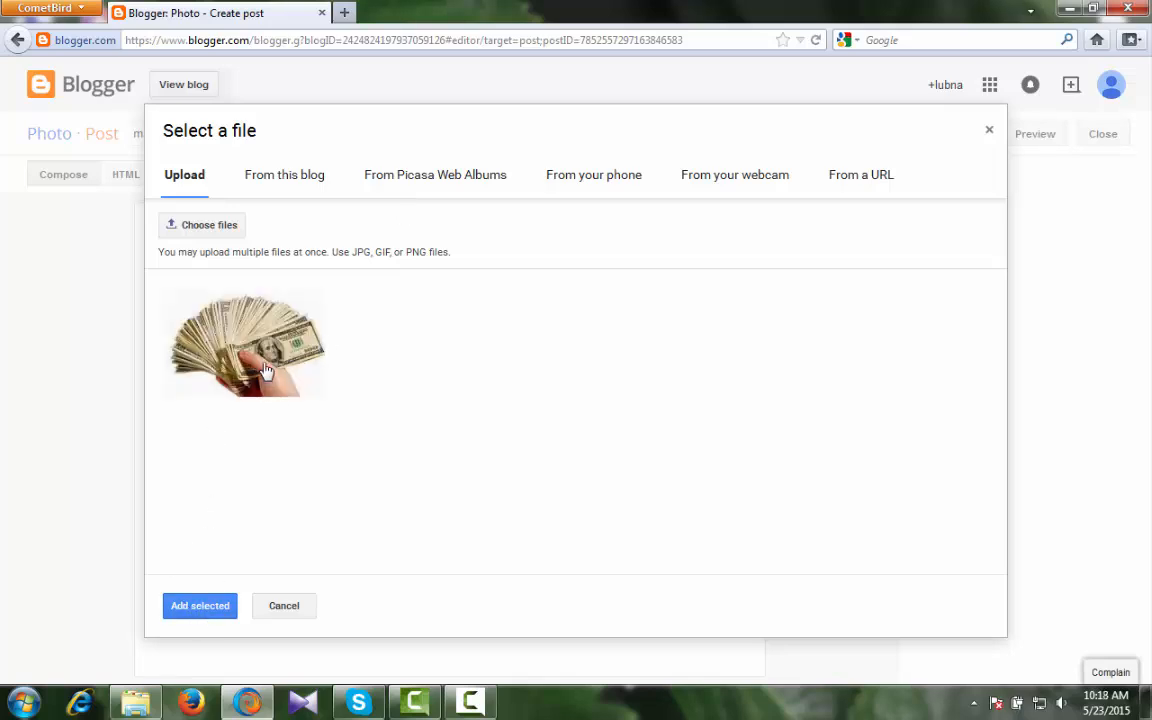
- Insert the money image into the post, check the preview, and return to the editor
click(193, 606)
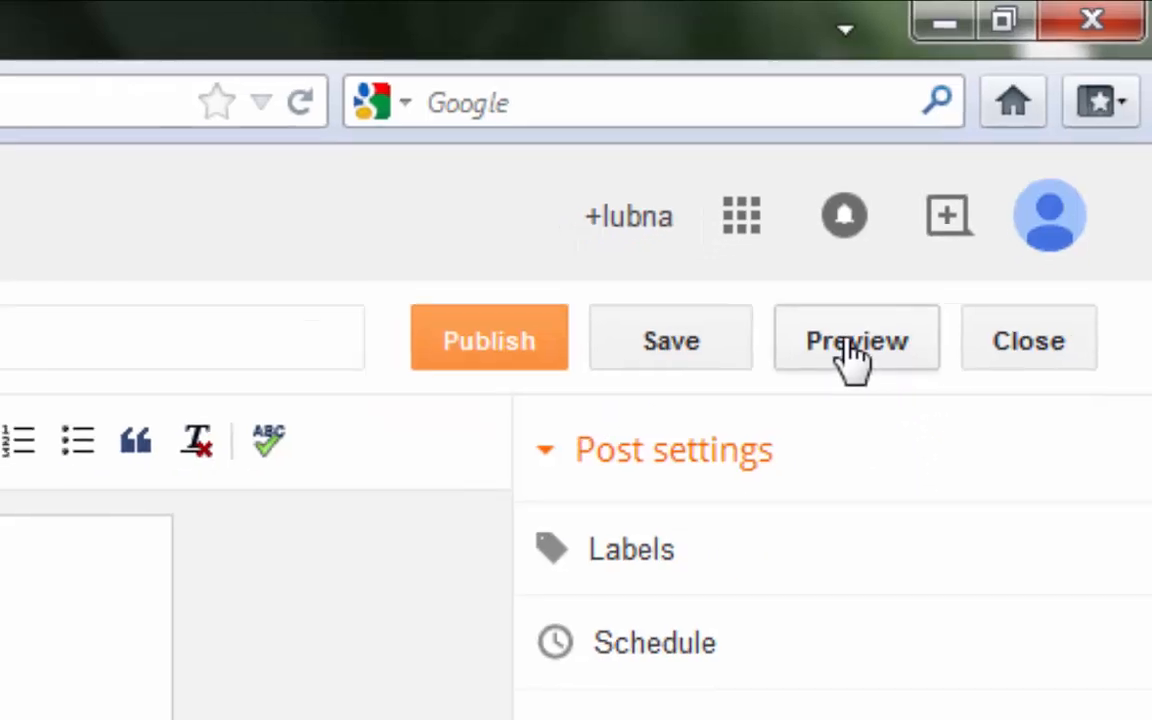
click(830, 372)
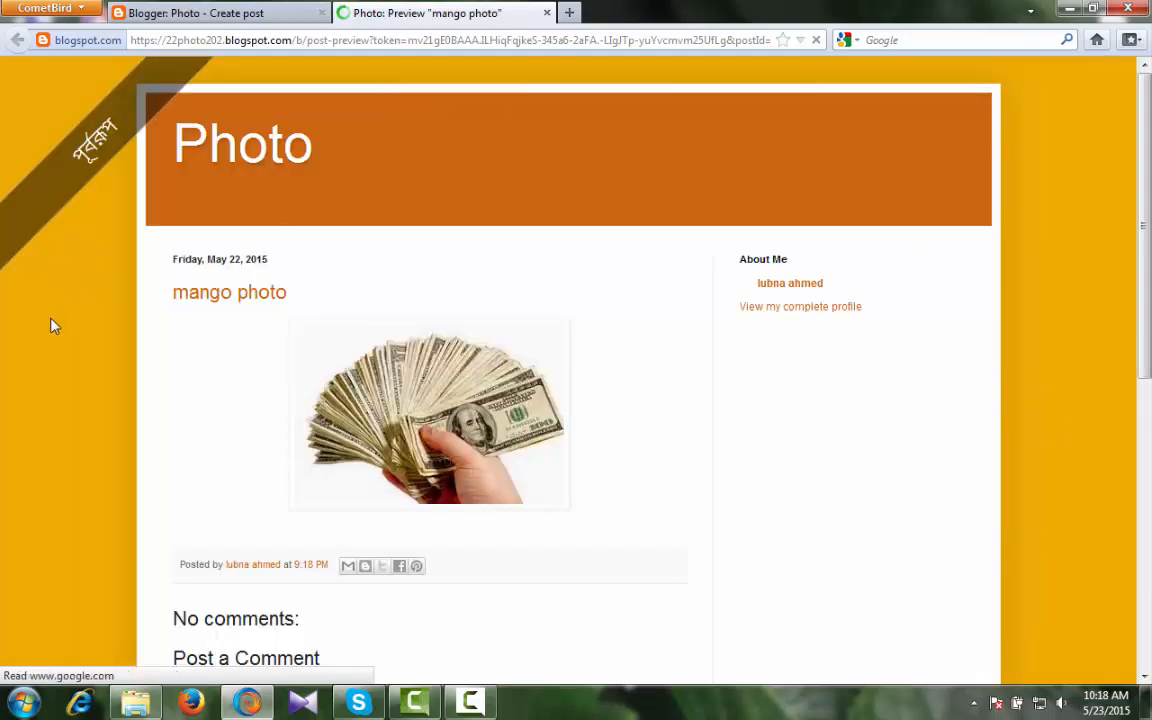
scroll(54, 328, down, 5)
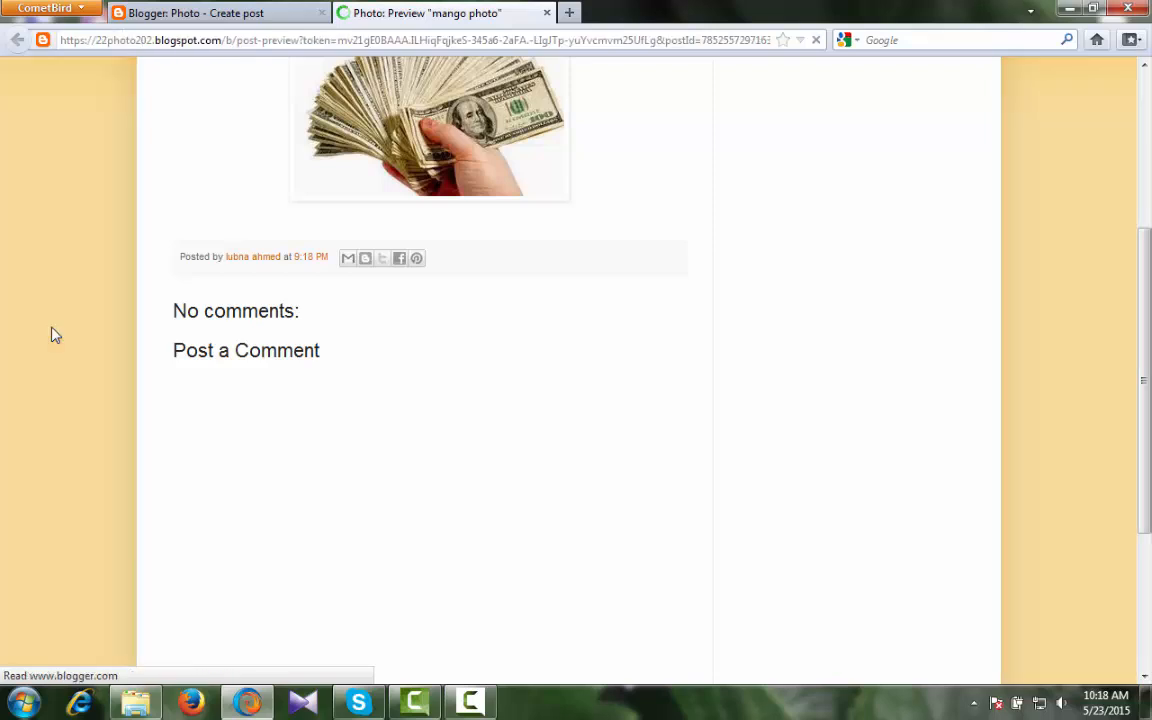
scroll(54, 334, up, 1)
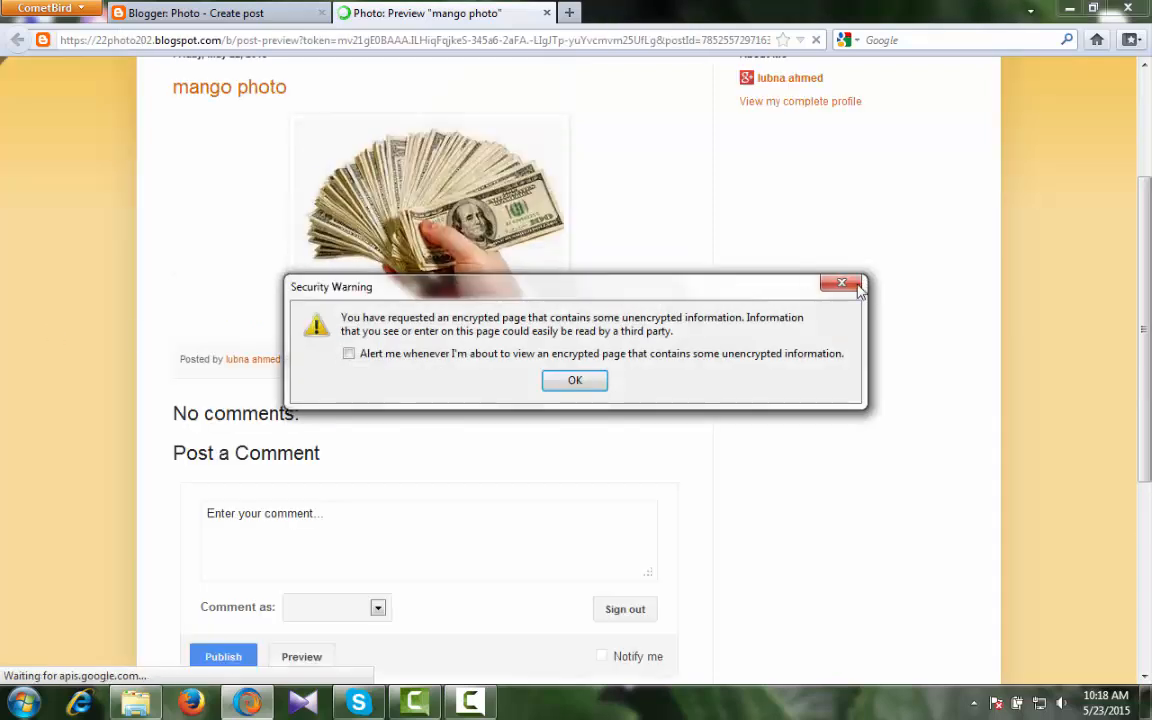
click(856, 285)
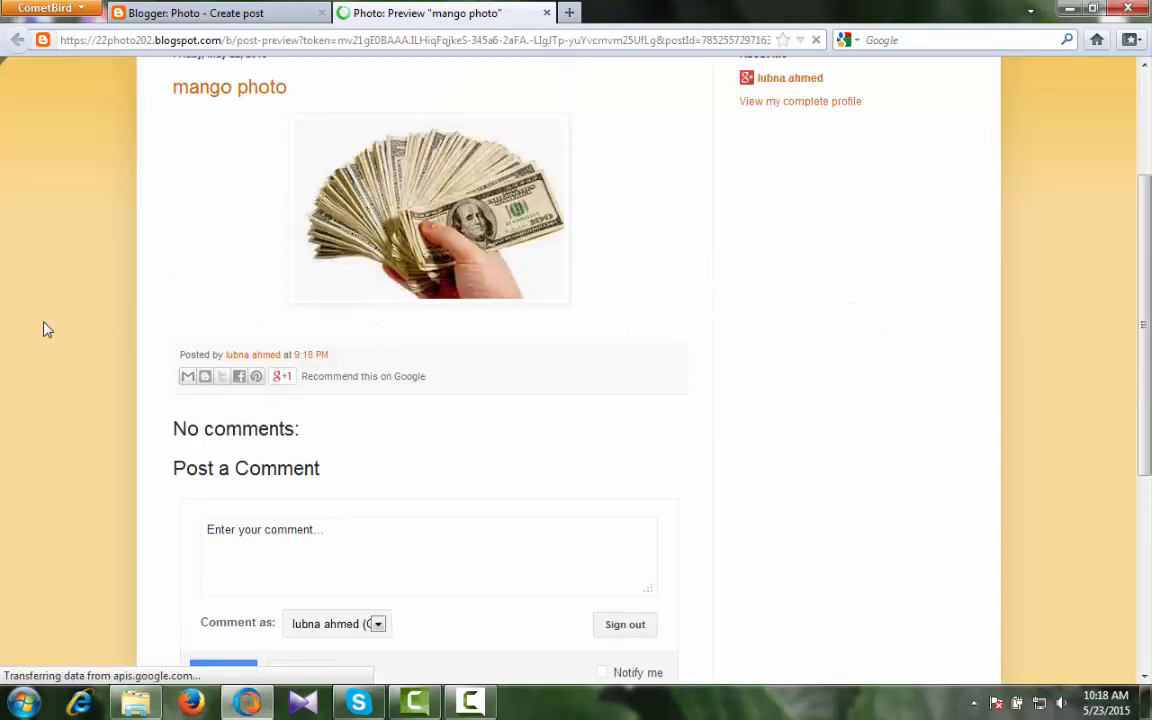
scroll(44, 324, up, 3)
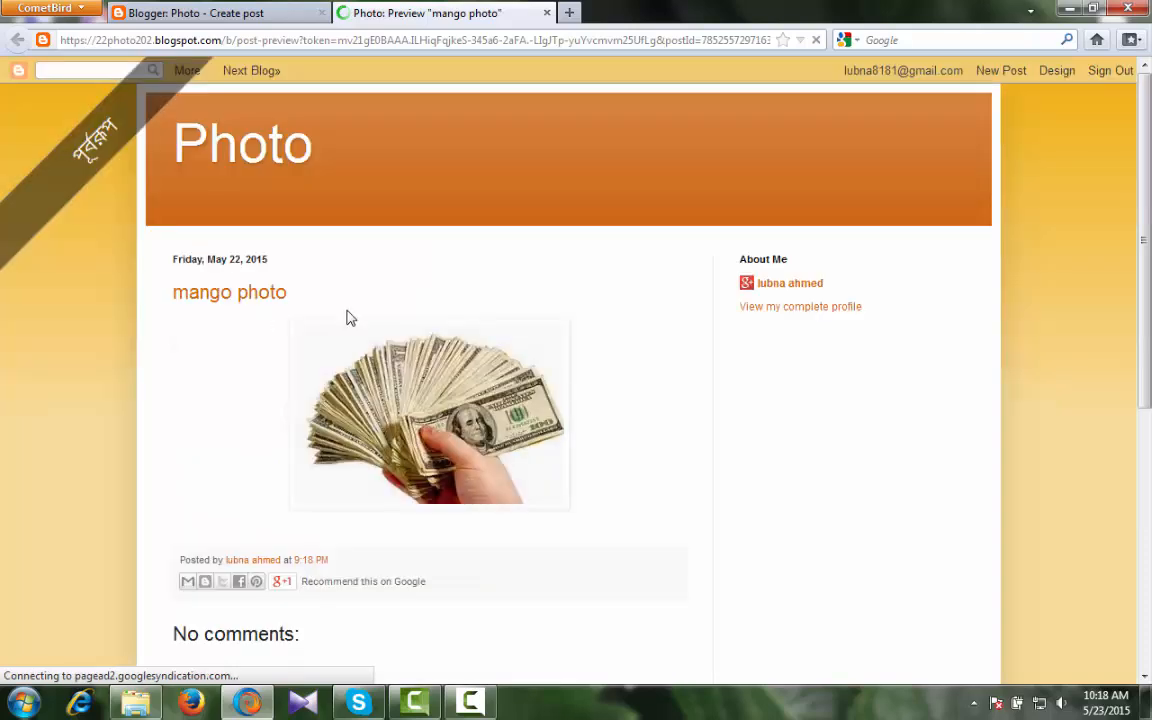
click(549, 16)
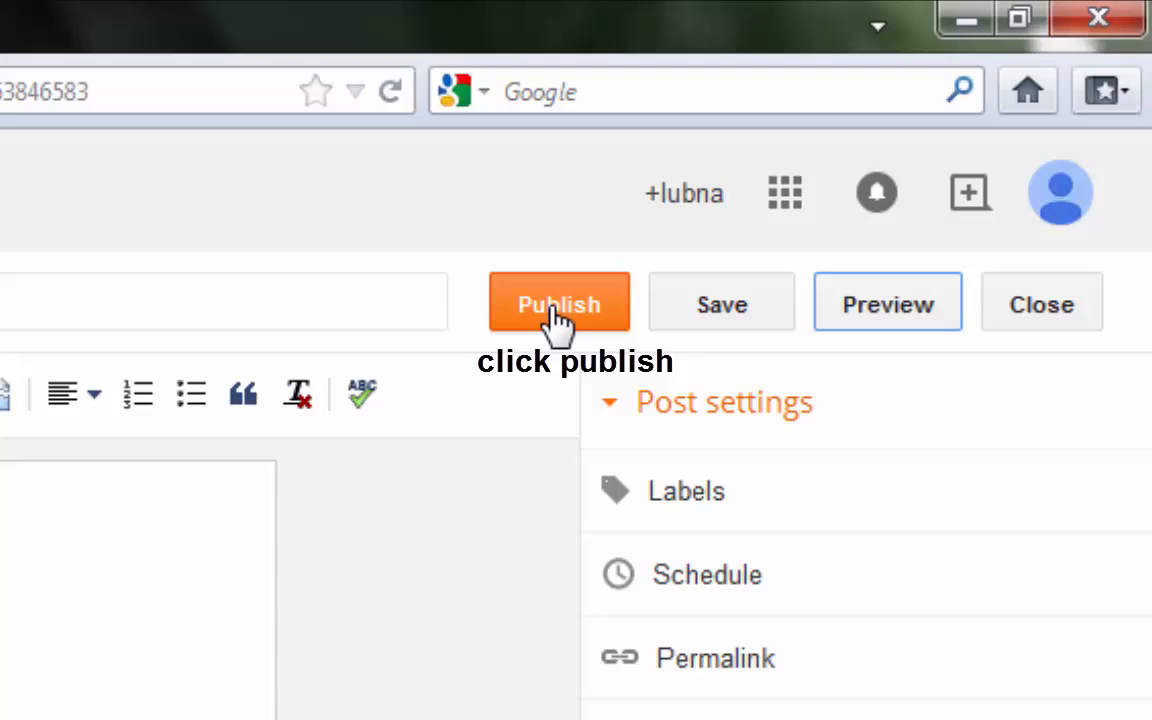
- Publish the mango photo post without sharing it on Google+
click(740, 223)
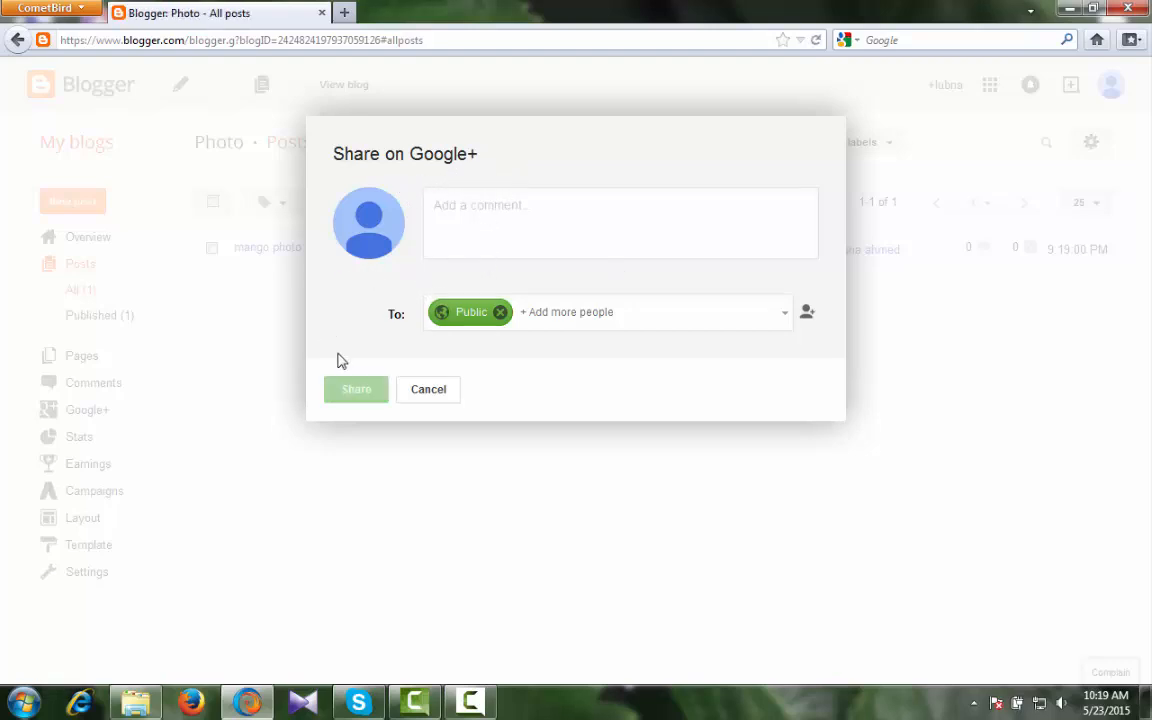
click(428, 390)
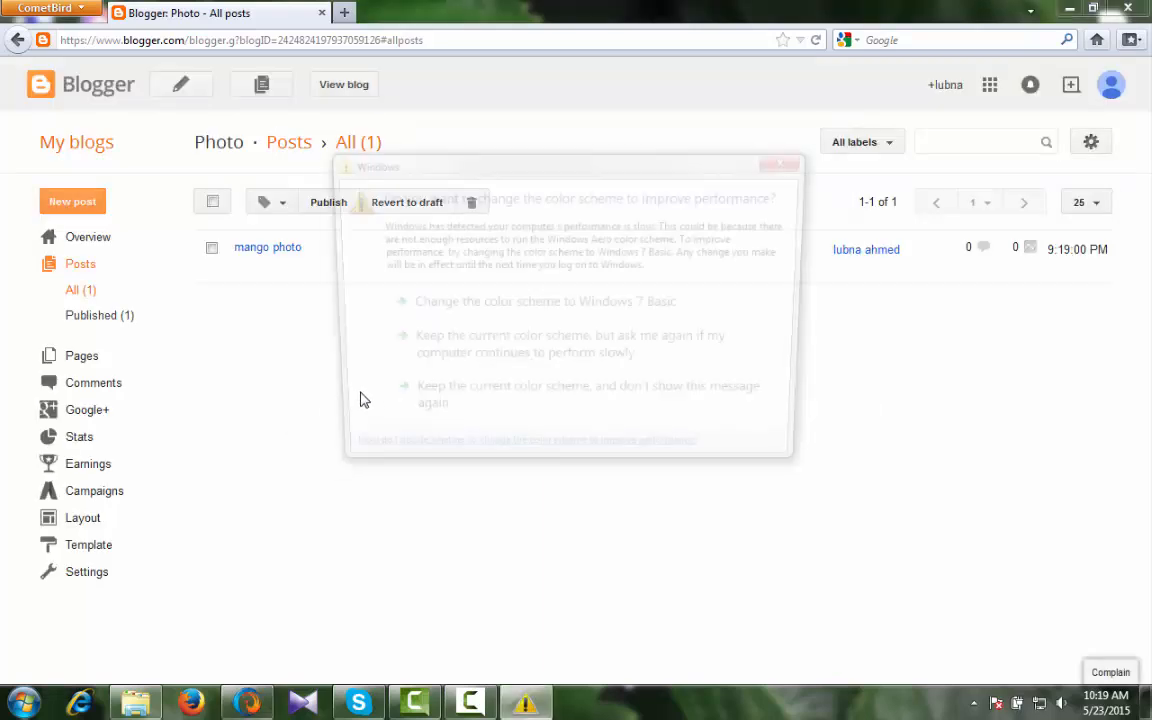
click(791, 159)
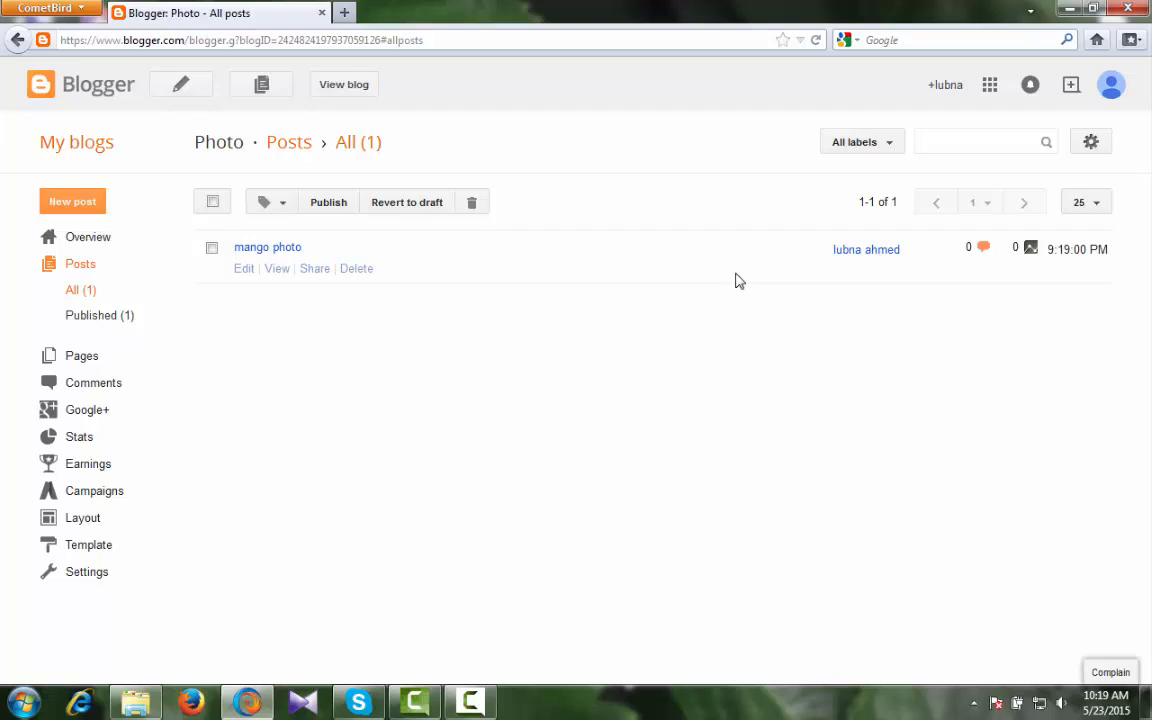
- Sign out of the Google account from the profile menu and close the sign-in page
click(1112, 88)
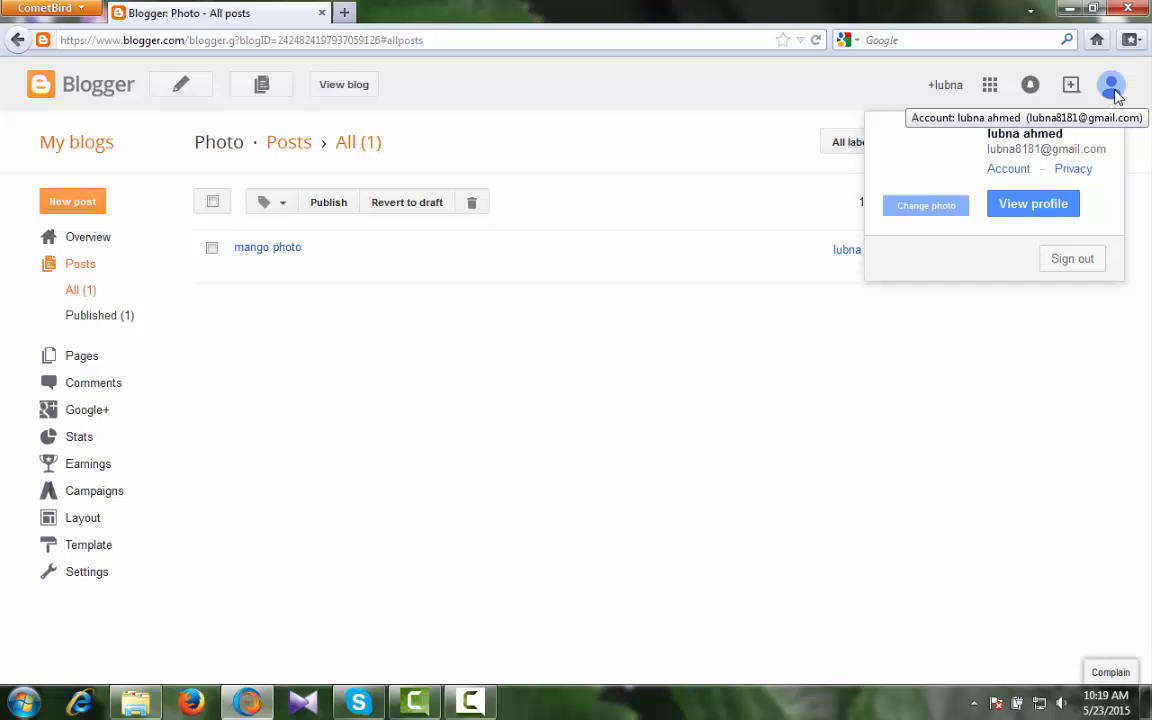
click(1070, 260)
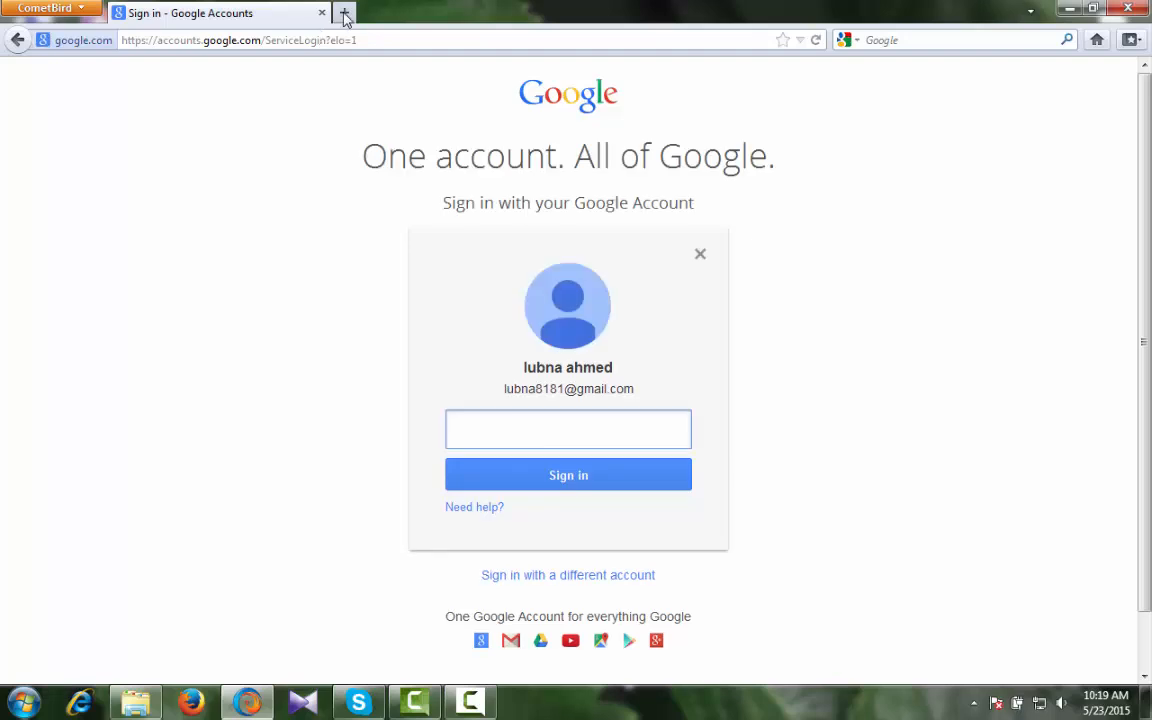
click(322, 13)
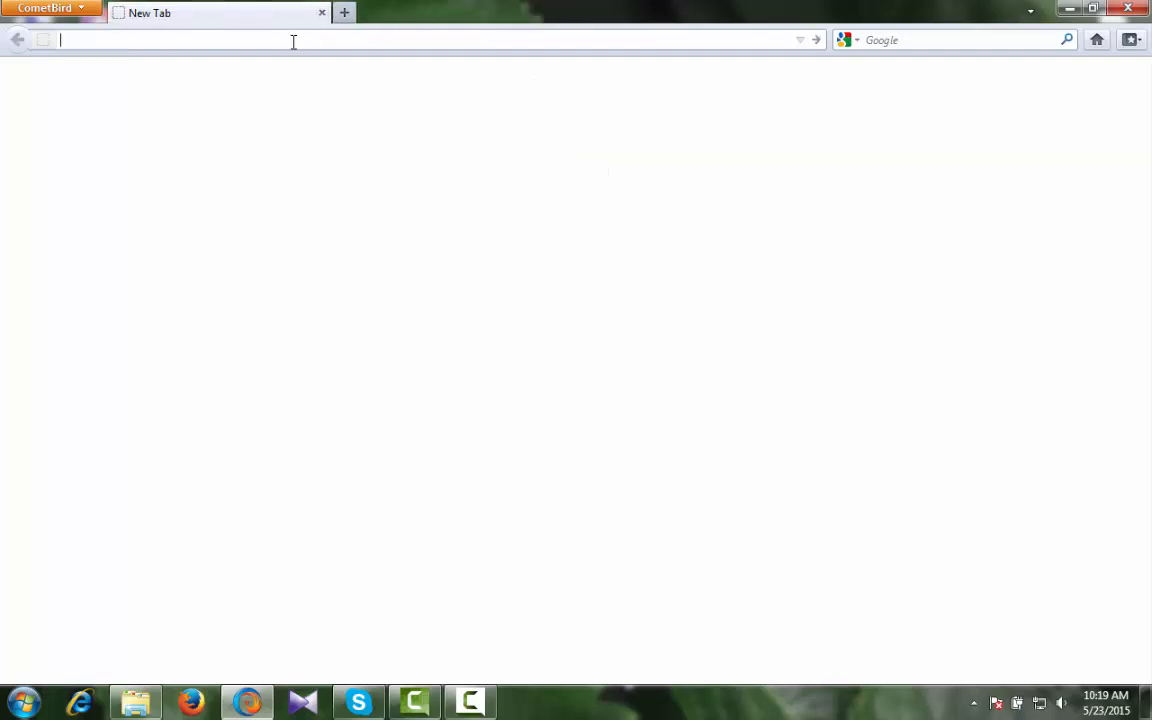
text(ww)
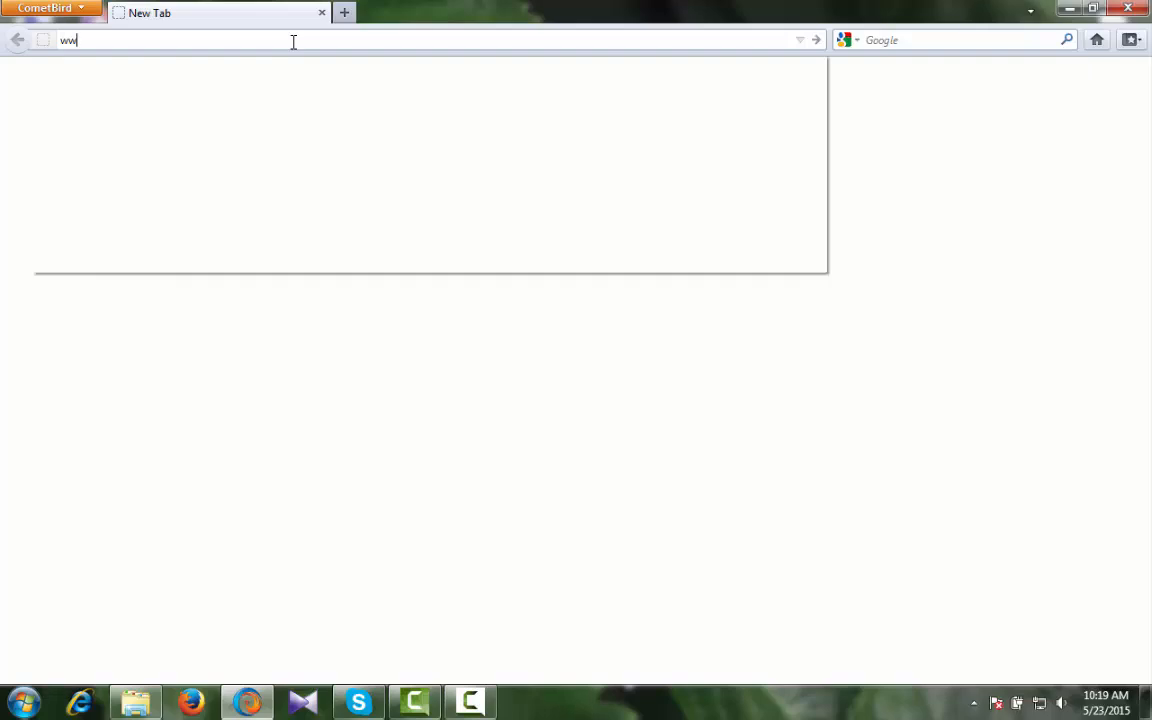
text(.googl)
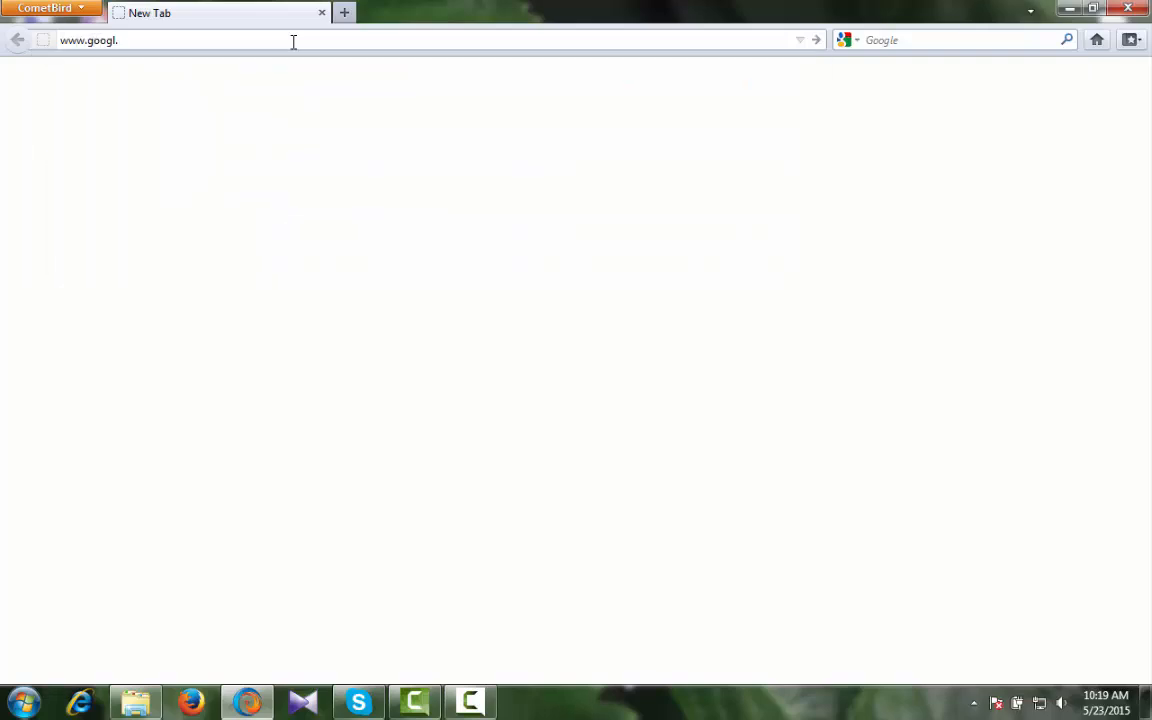
text(e.com)
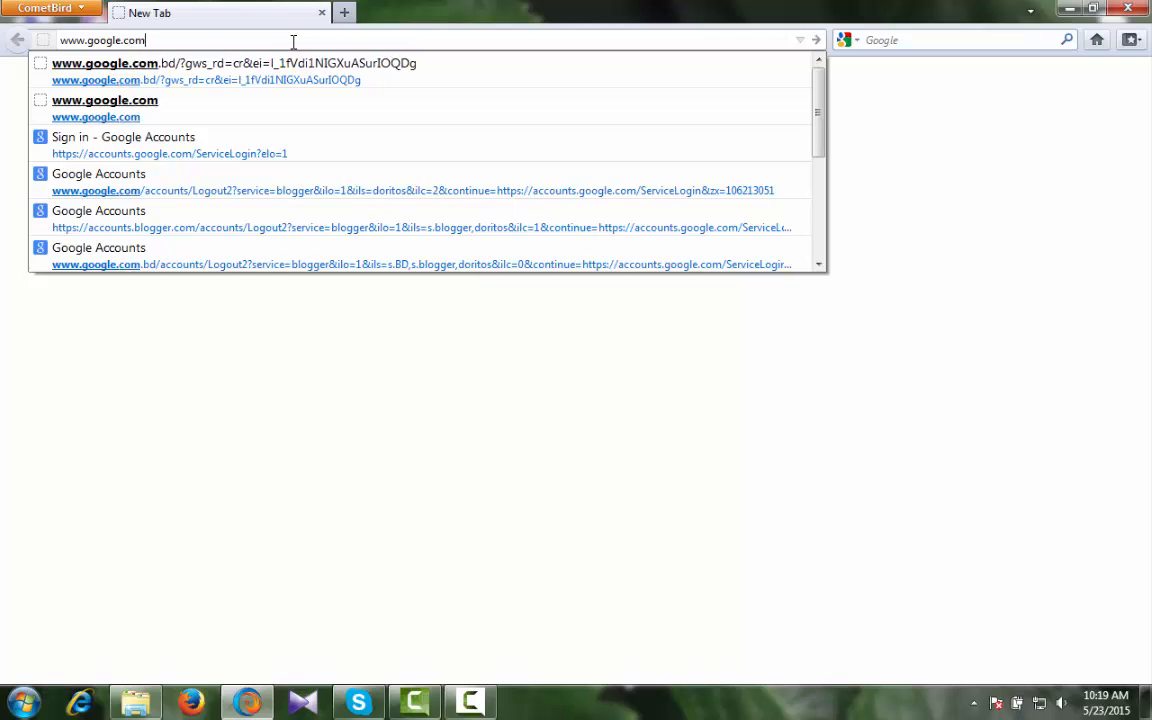
key(Return)
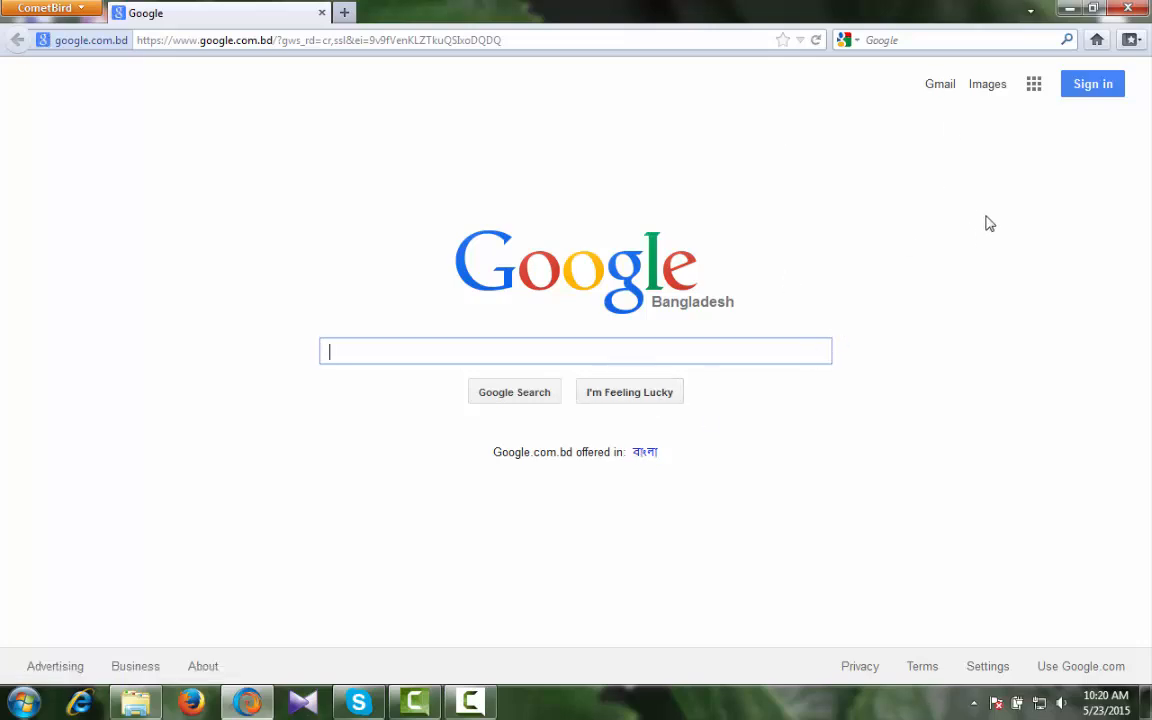
- Open Blogger from the Google apps grid's More list
click(1036, 88)
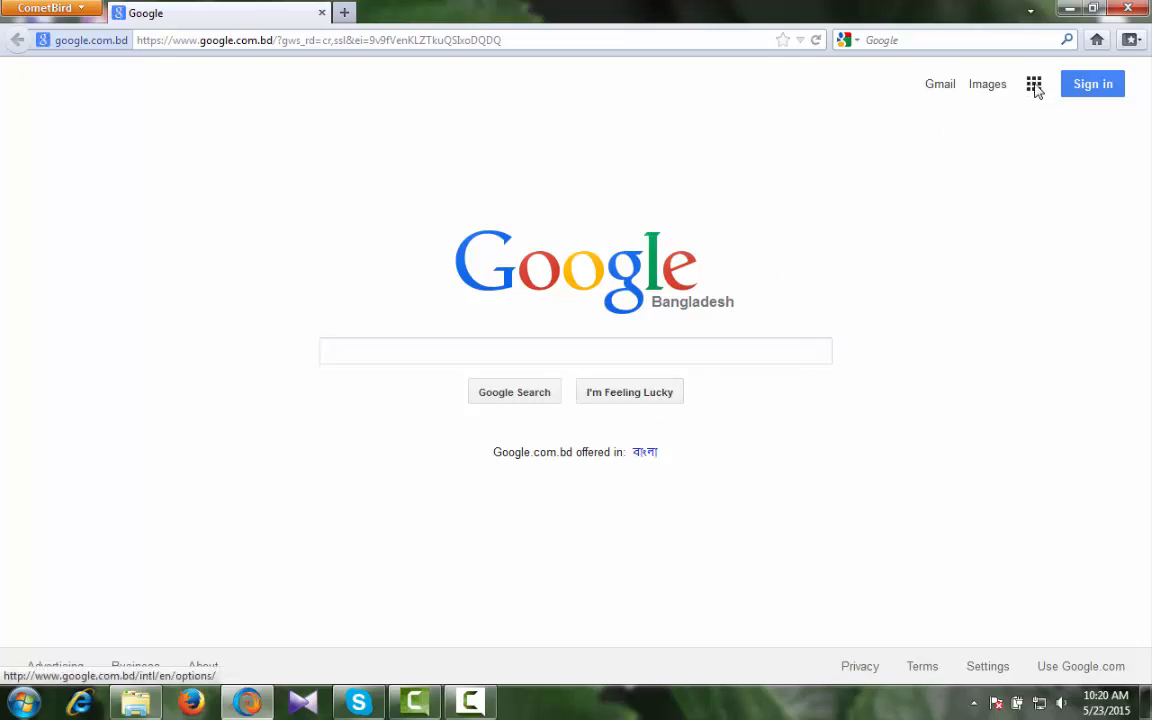
click(981, 451)
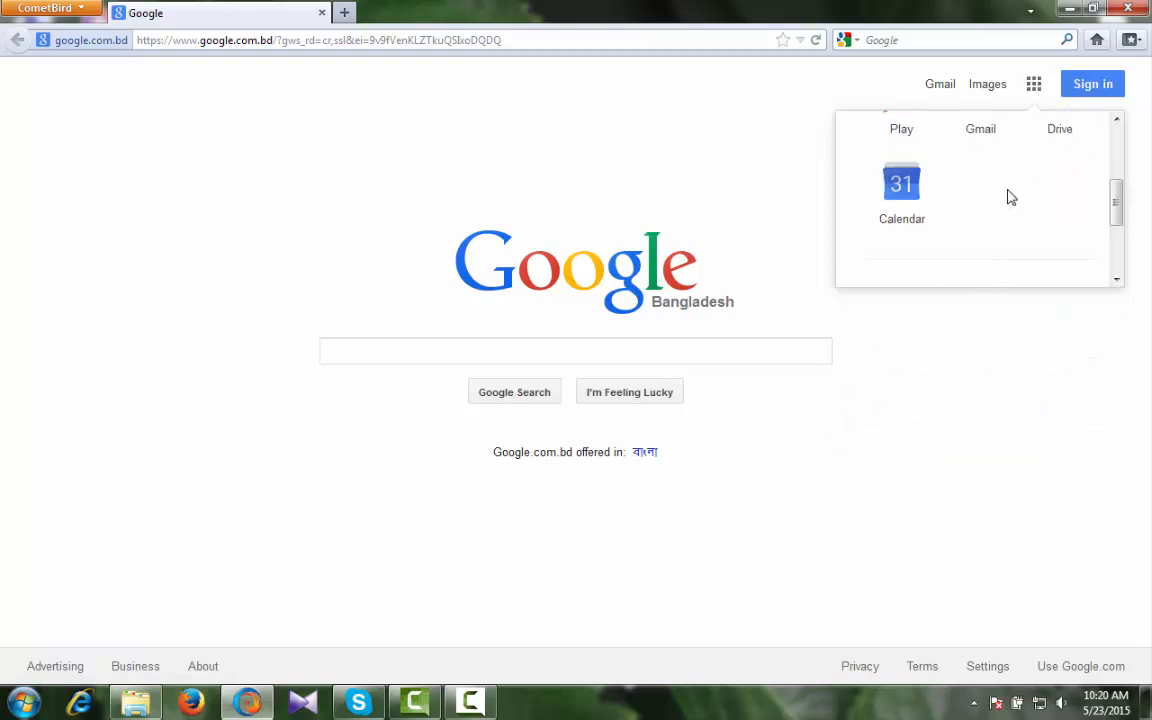
drag(1117, 196, 1106, 293)
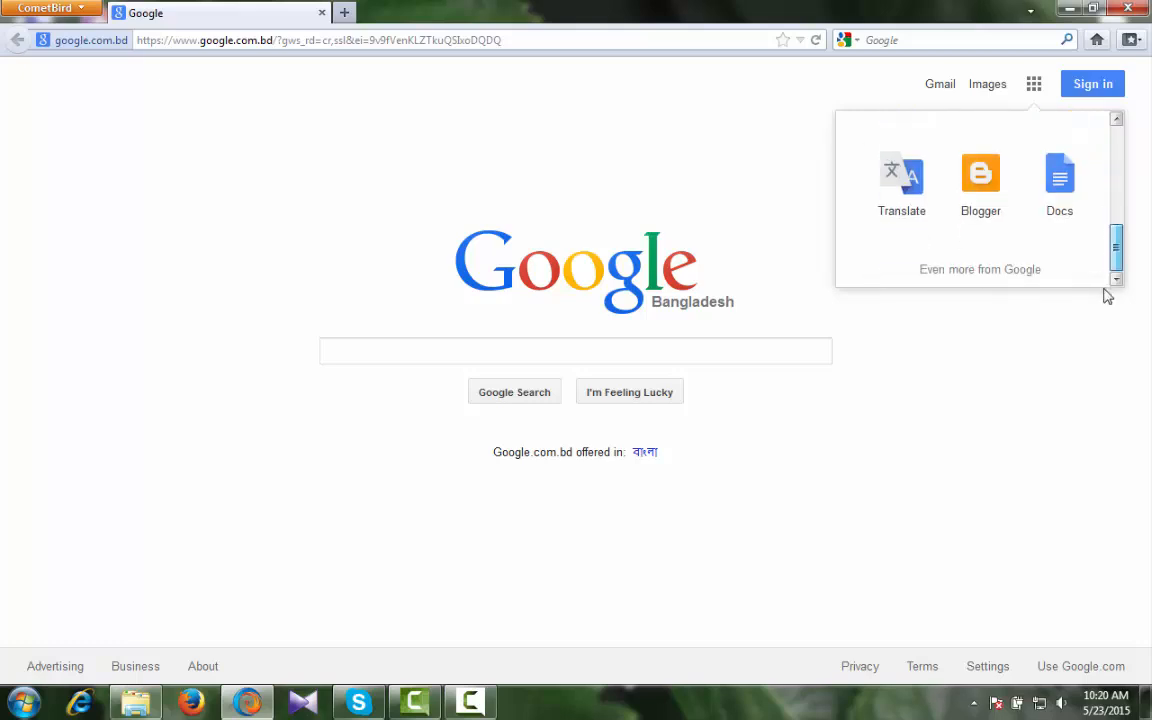
click(980, 183)
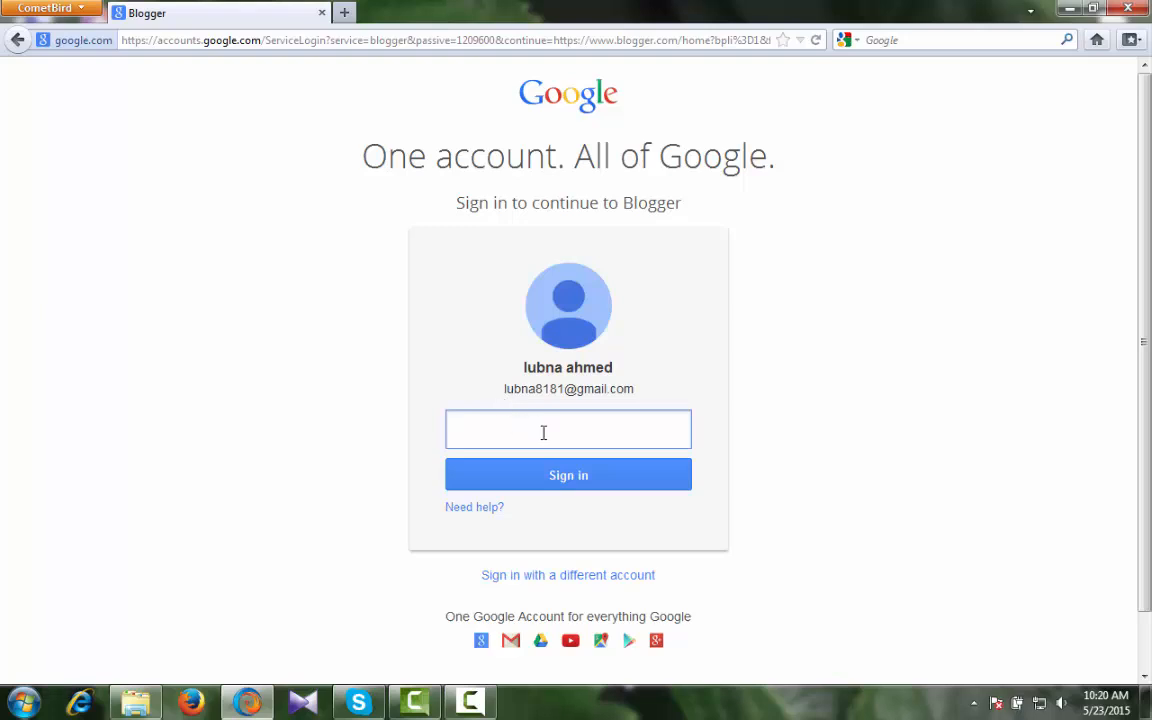
- Sign in with the account password and decline saving it
text(••••••••••)
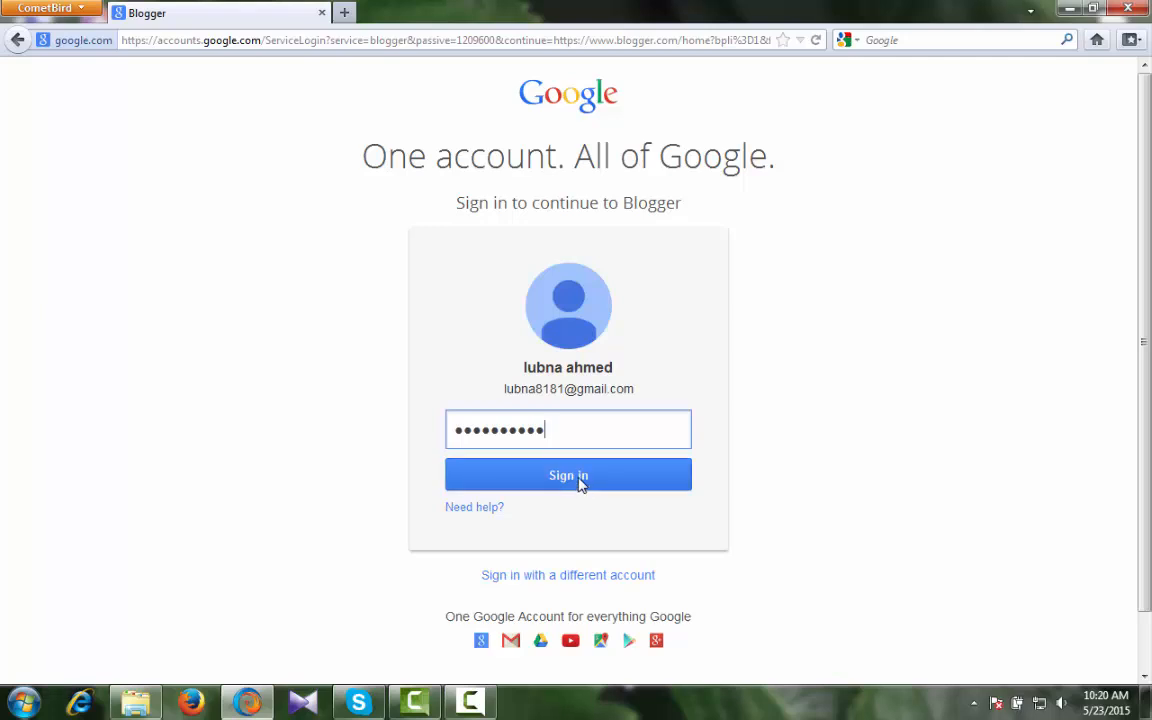
click(581, 477)
click(372, 82)
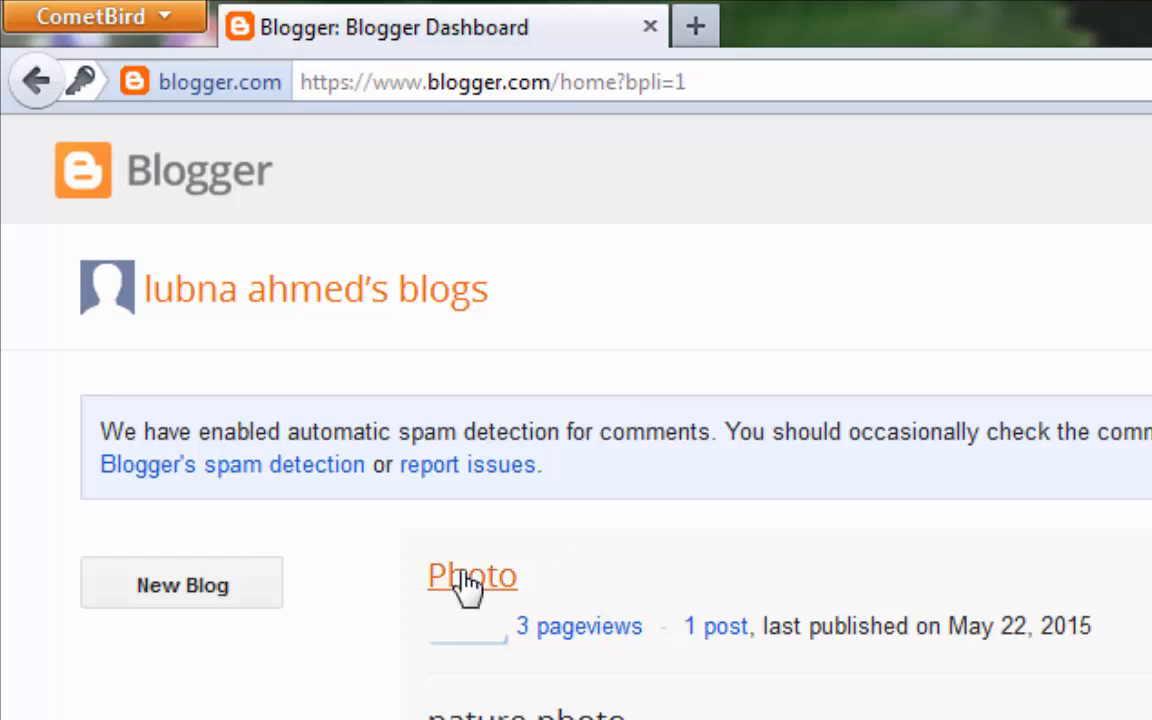
- Open the Photo blog's Overview dashboard, dismissing the colour-scheme prompt
click(424, 582)
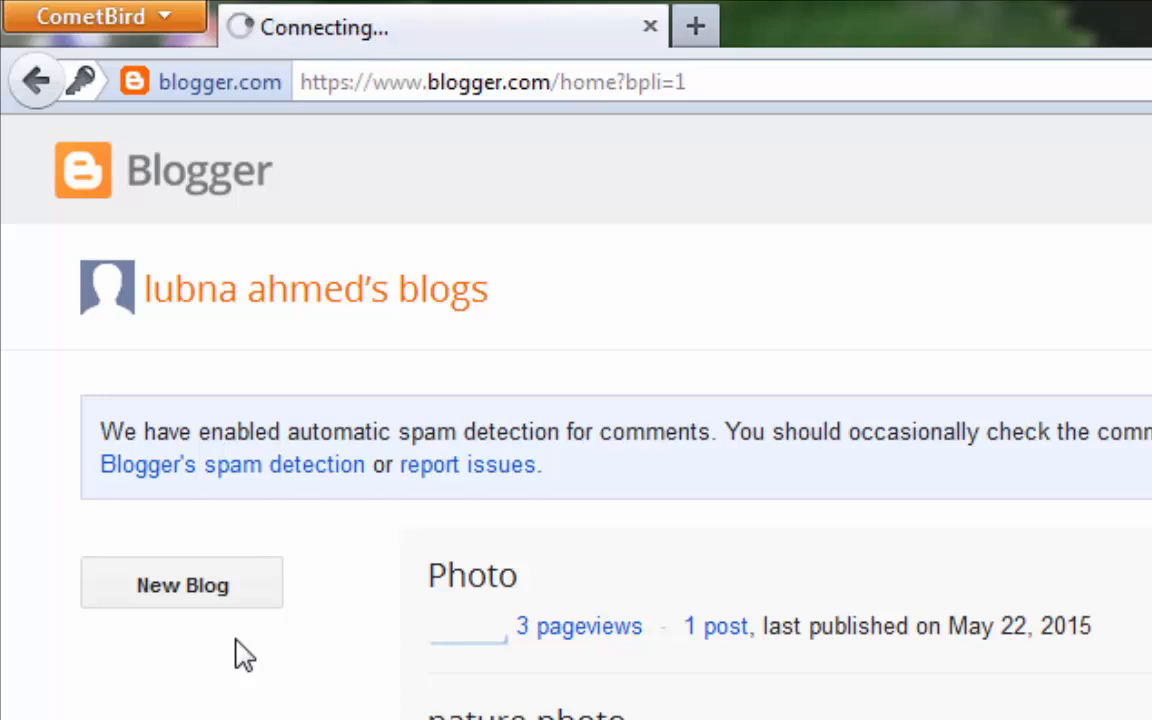
click(458, 583)
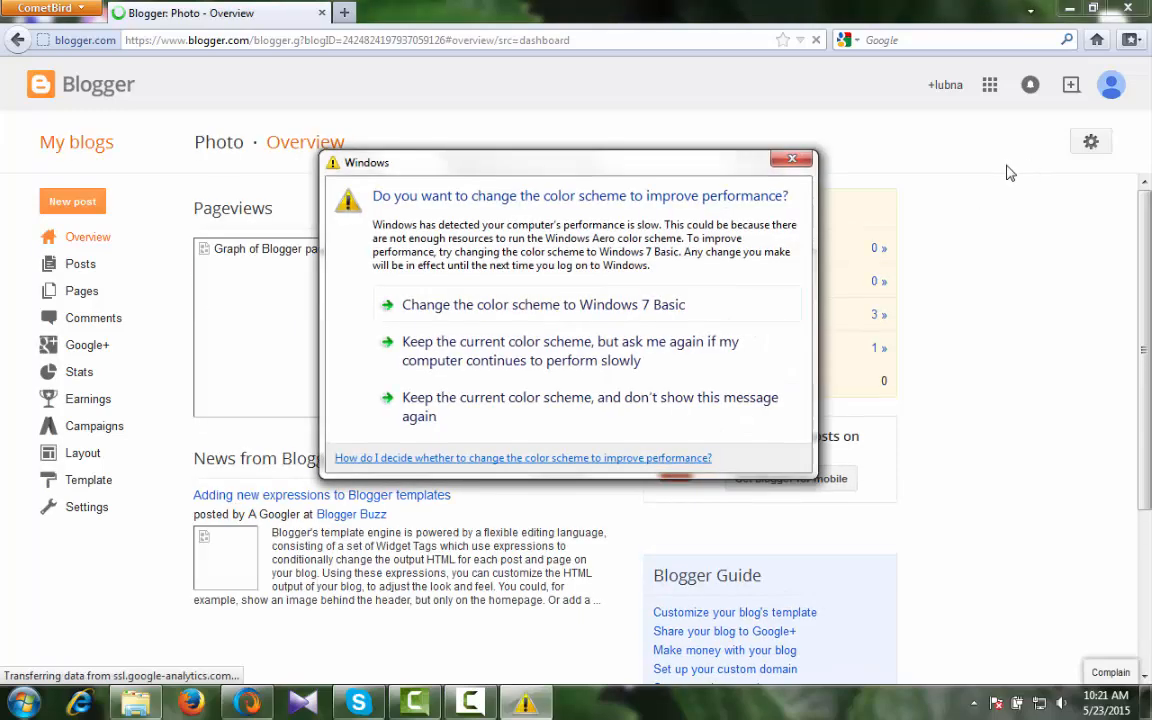
click(795, 160)
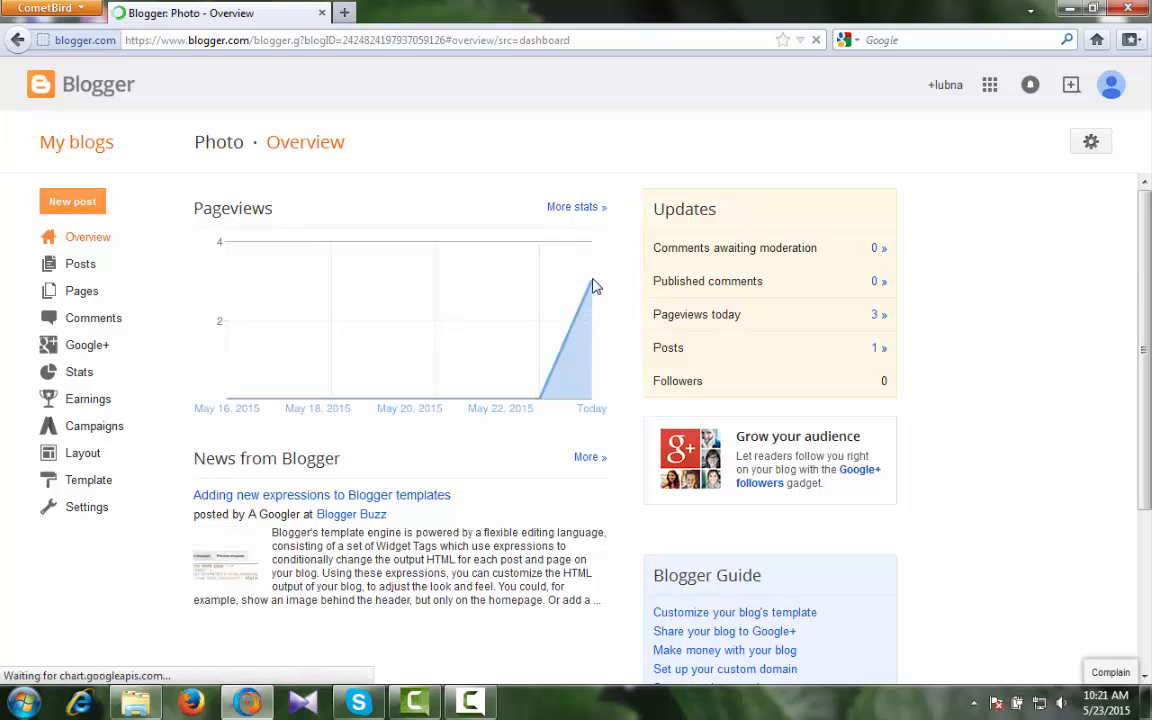
mouse_move(590, 289)
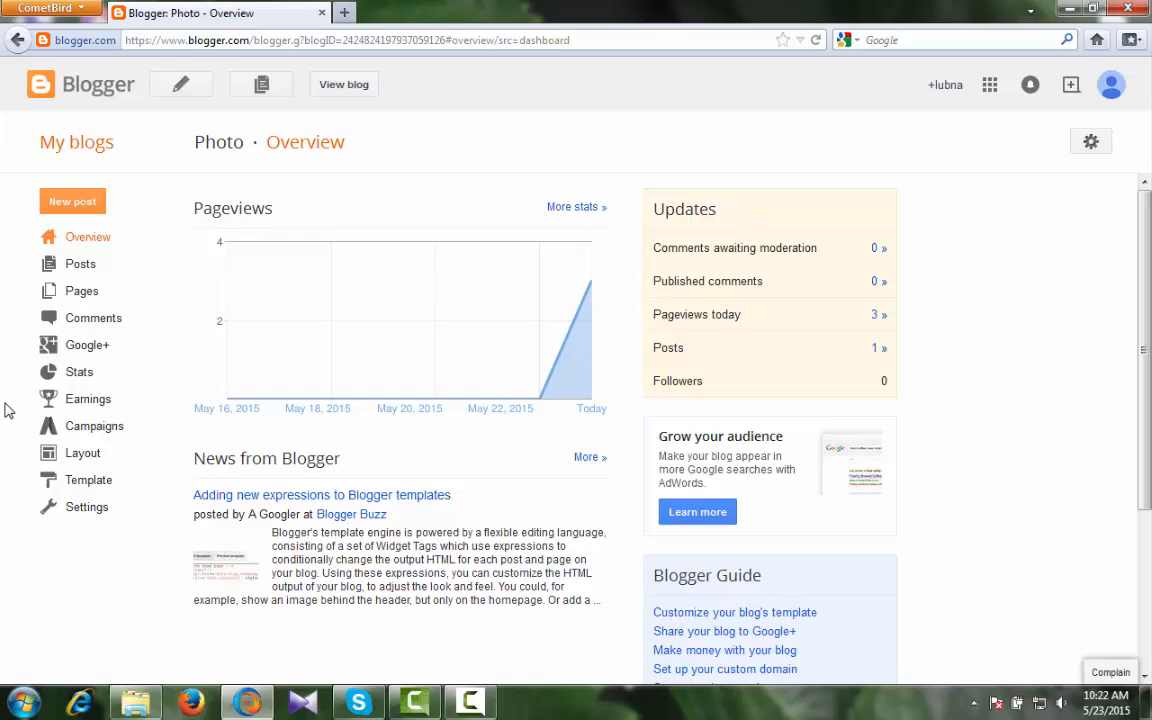
scroll(7, 410, down, 3)
scroll(7, 410, up, 3)
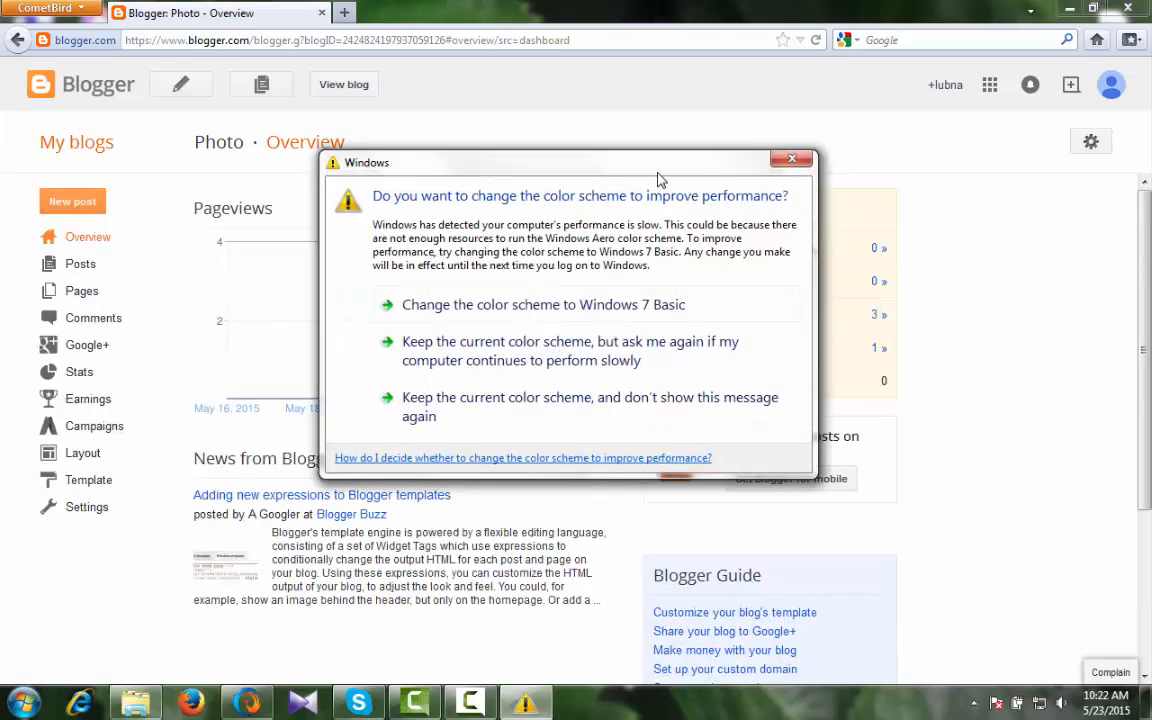
click(791, 162)
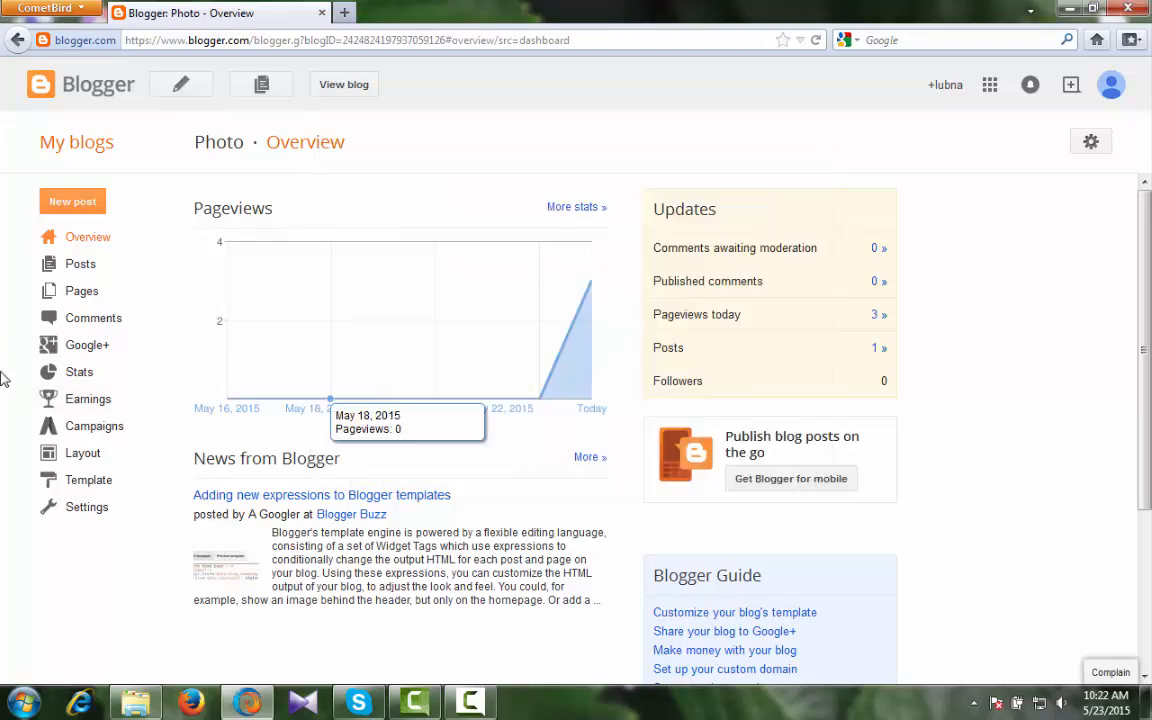